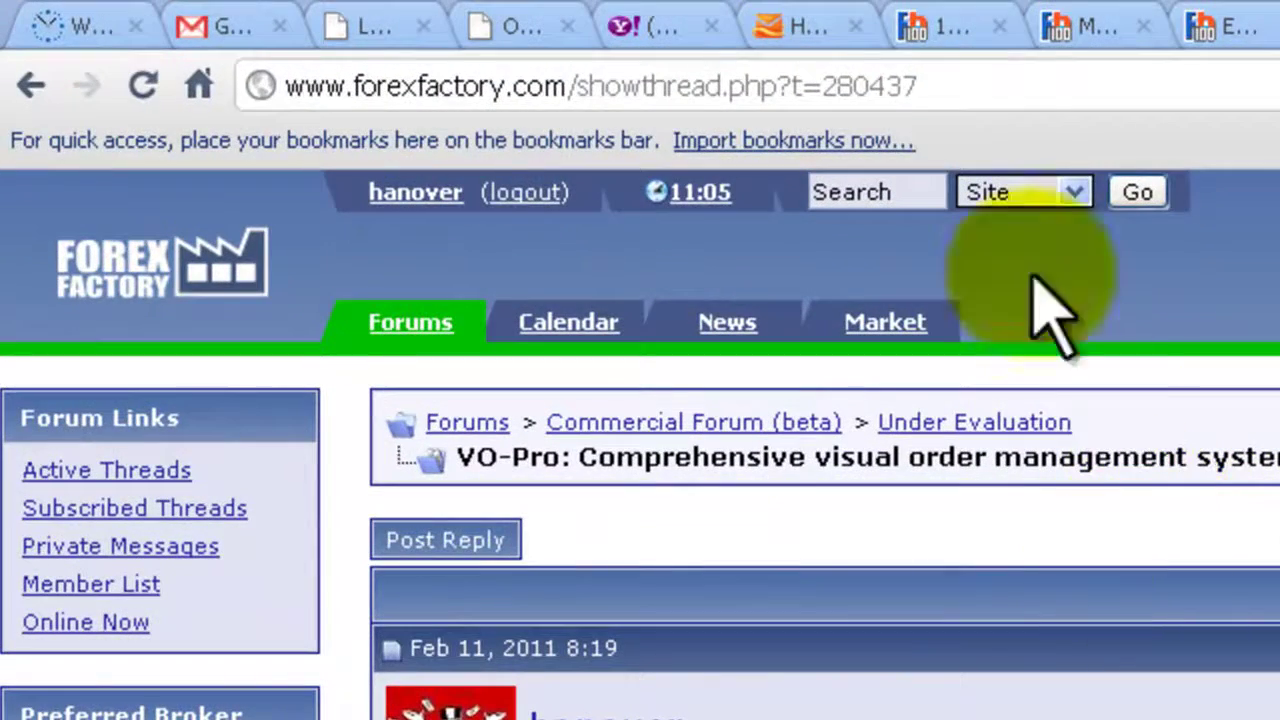
# - Scroll the Forex Factory VO-Pro thread to Attached Files and download VO-Pro v2-0 (beta).ZIP
pyautogui.click(945, 87)
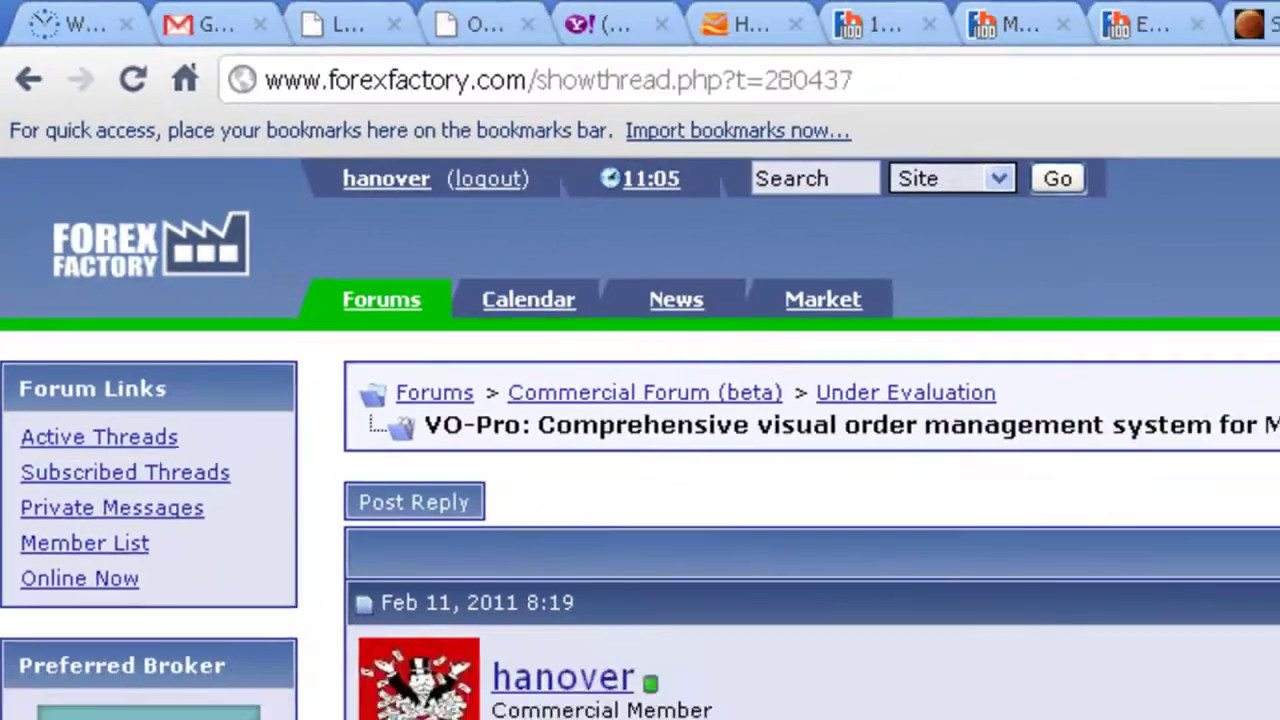
pyautogui.scroll(-10, 714, 323)
pyautogui.scroll(-3, 586, 270)
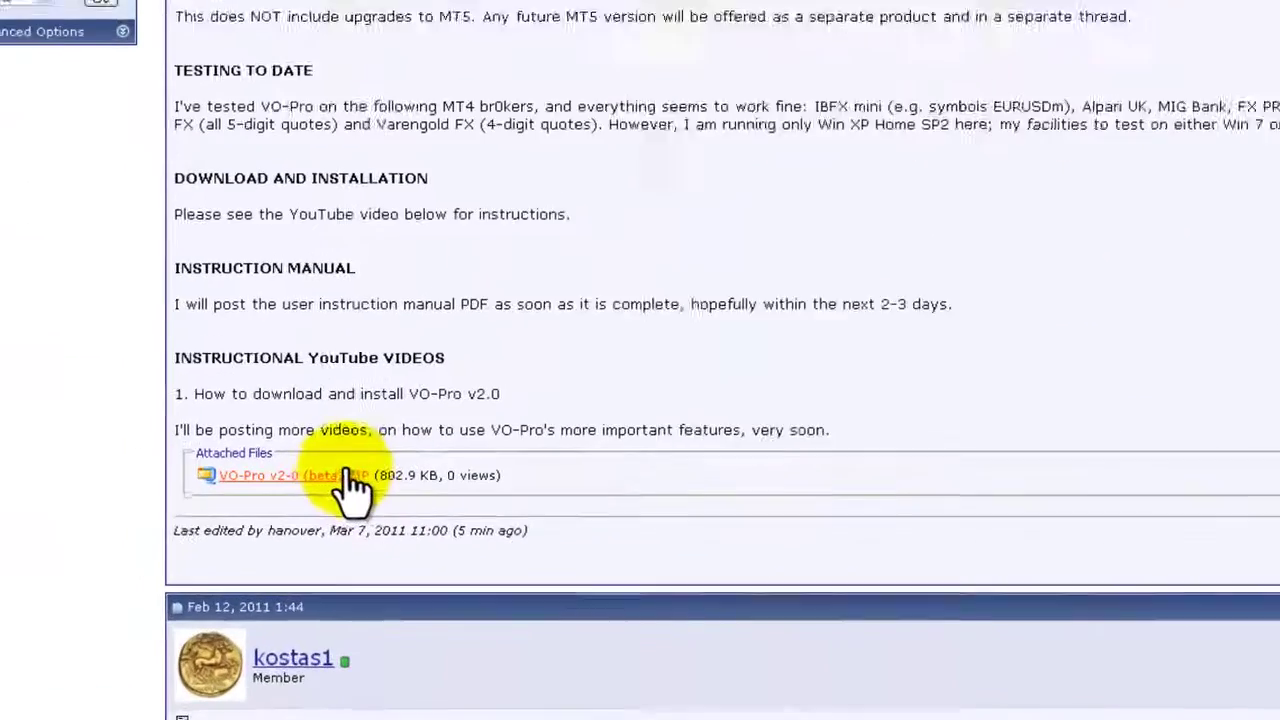
pyautogui.click(348, 474)
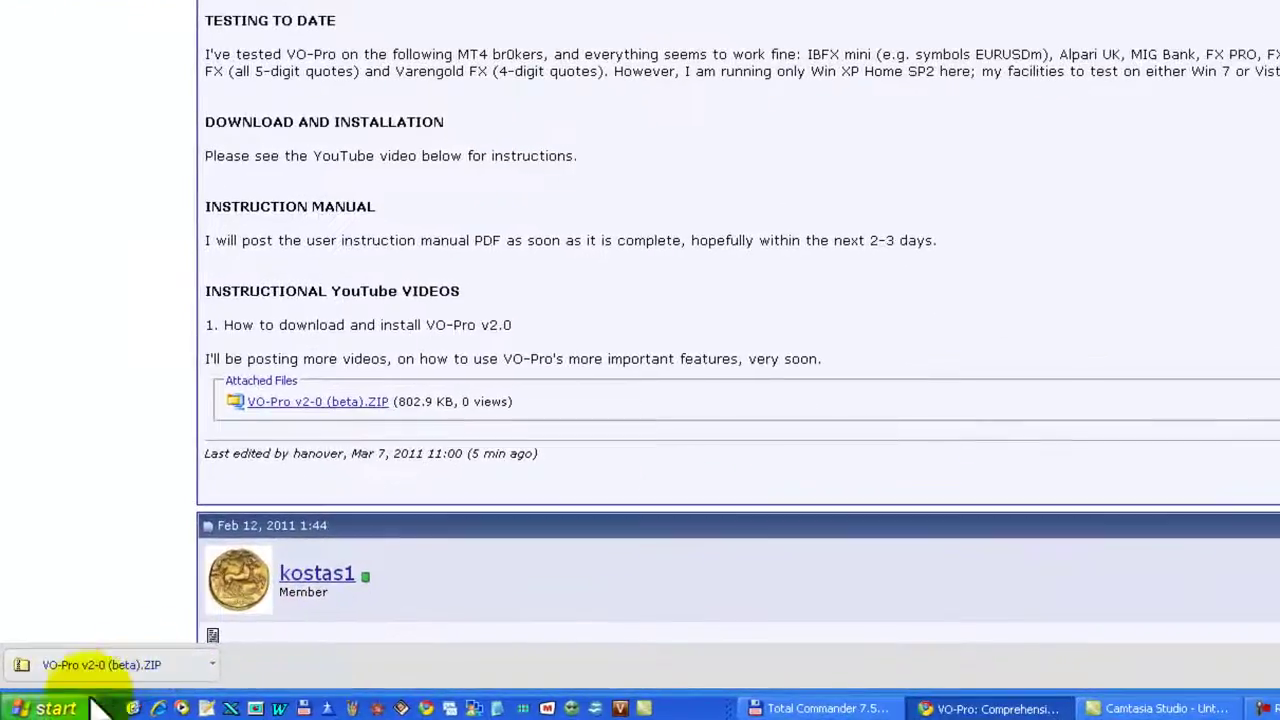
# - Browse My Computer > Local Disk (C:) > user folder and select the VO-Pro v2-0 (beta) zip
pyautogui.click(52, 710)
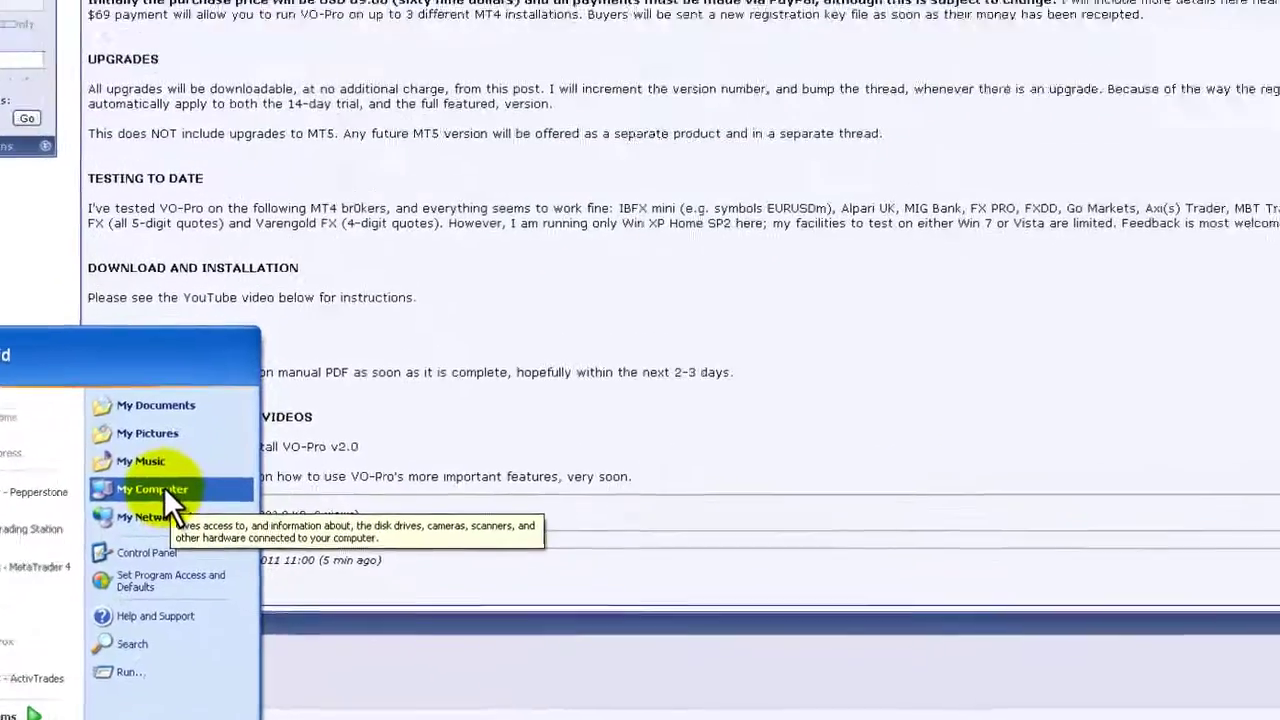
pyautogui.click(164, 488)
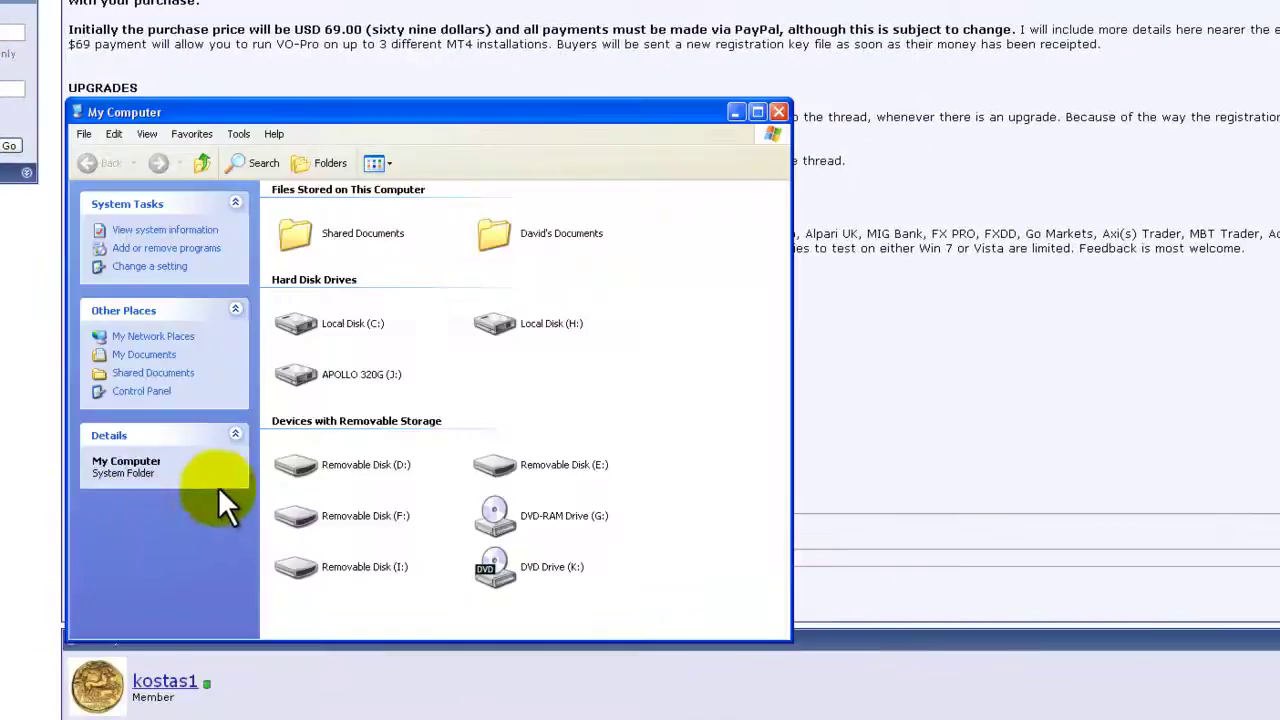
pyautogui.doubleClick(298, 323)
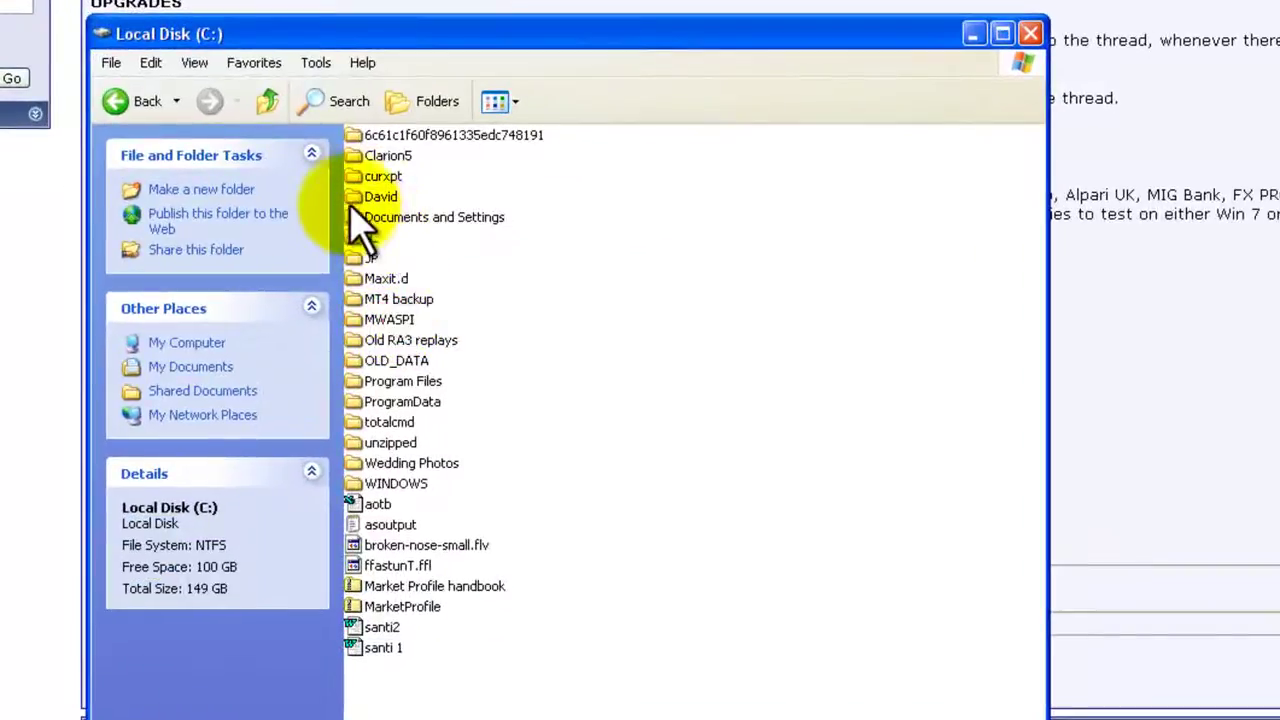
pyautogui.doubleClick(374, 196)
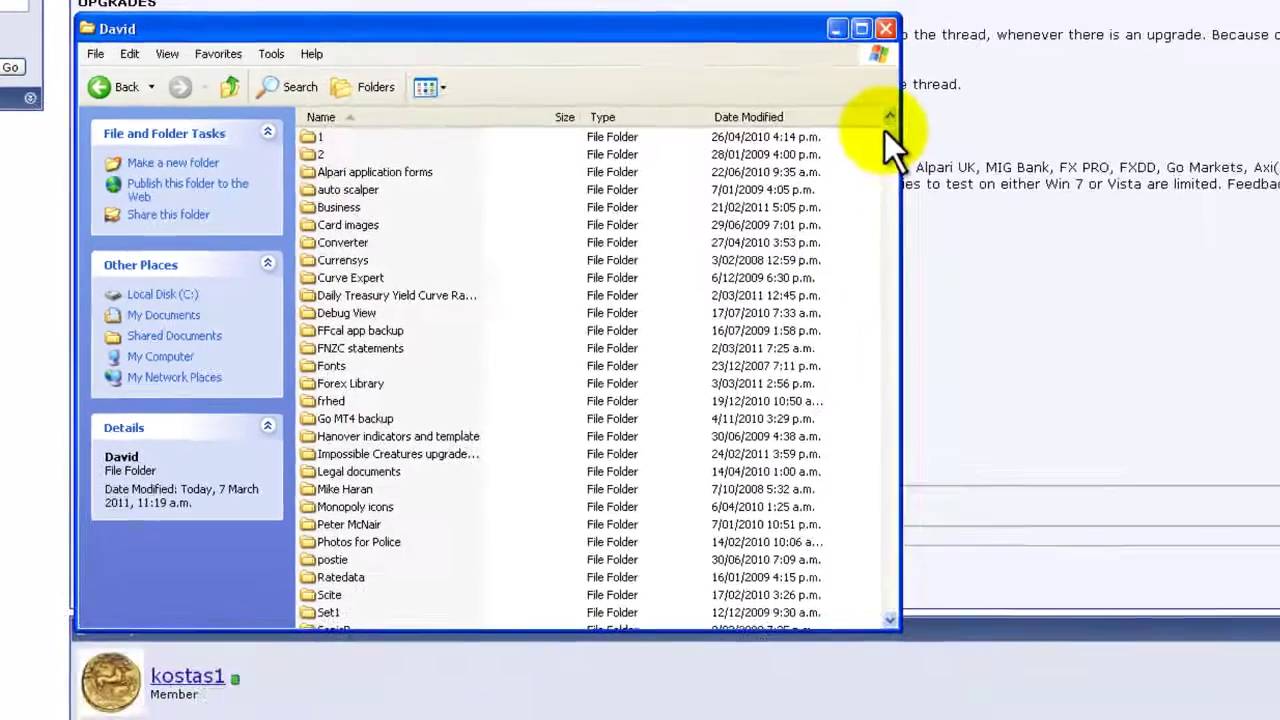
pyautogui.moveTo(1035, 150); pyautogui.dragTo(1045, 441)
pyautogui.moveTo(900, 382); pyautogui.dragTo(898, 579)
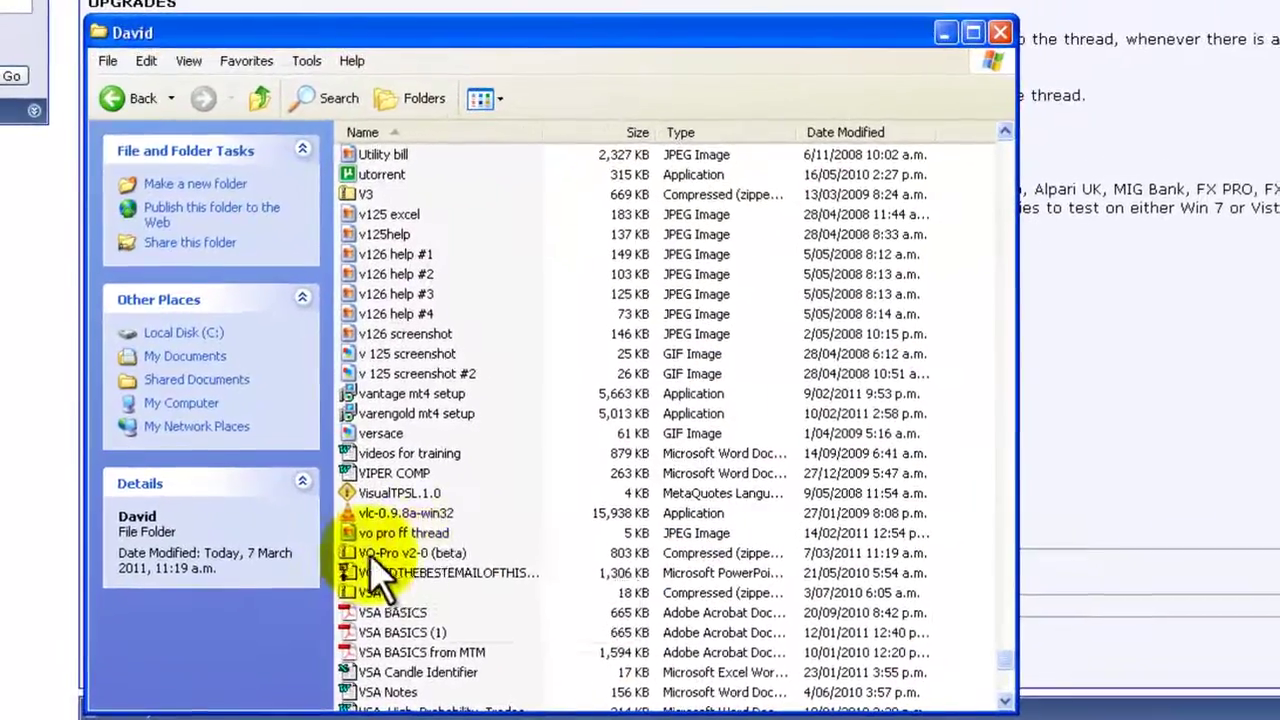
pyautogui.moveTo(370, 570)
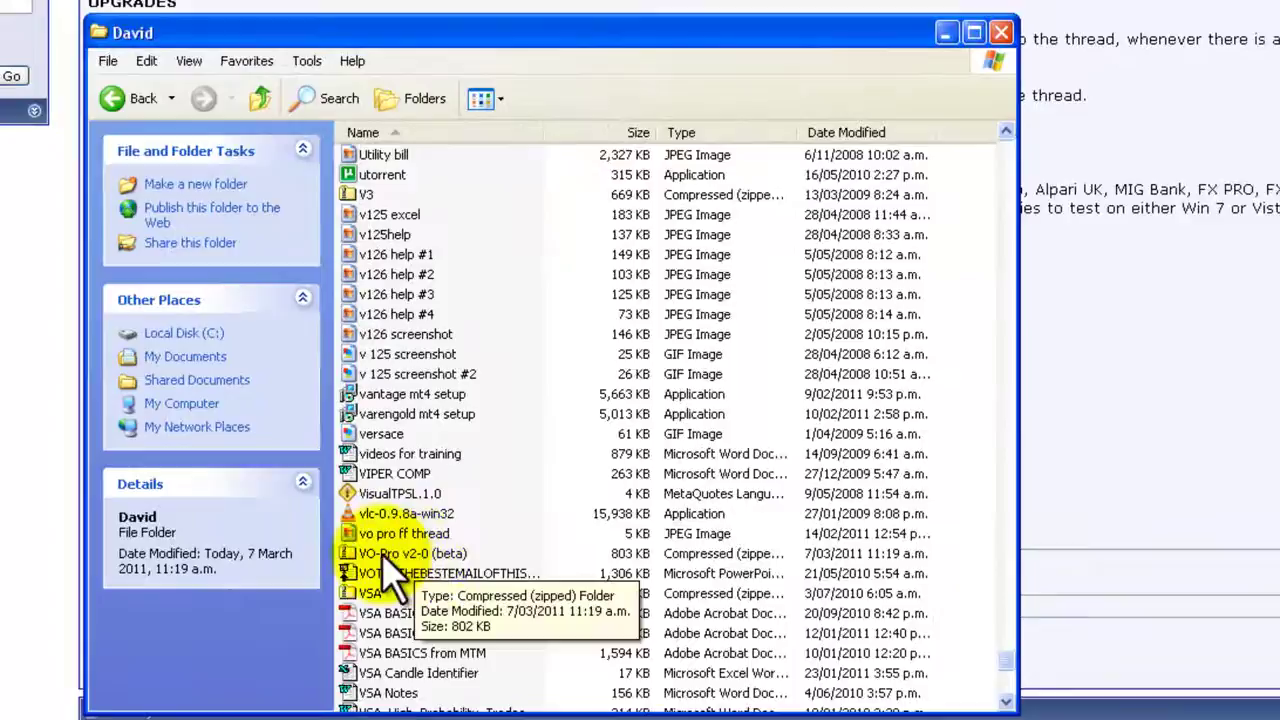
pyautogui.click(352, 557)
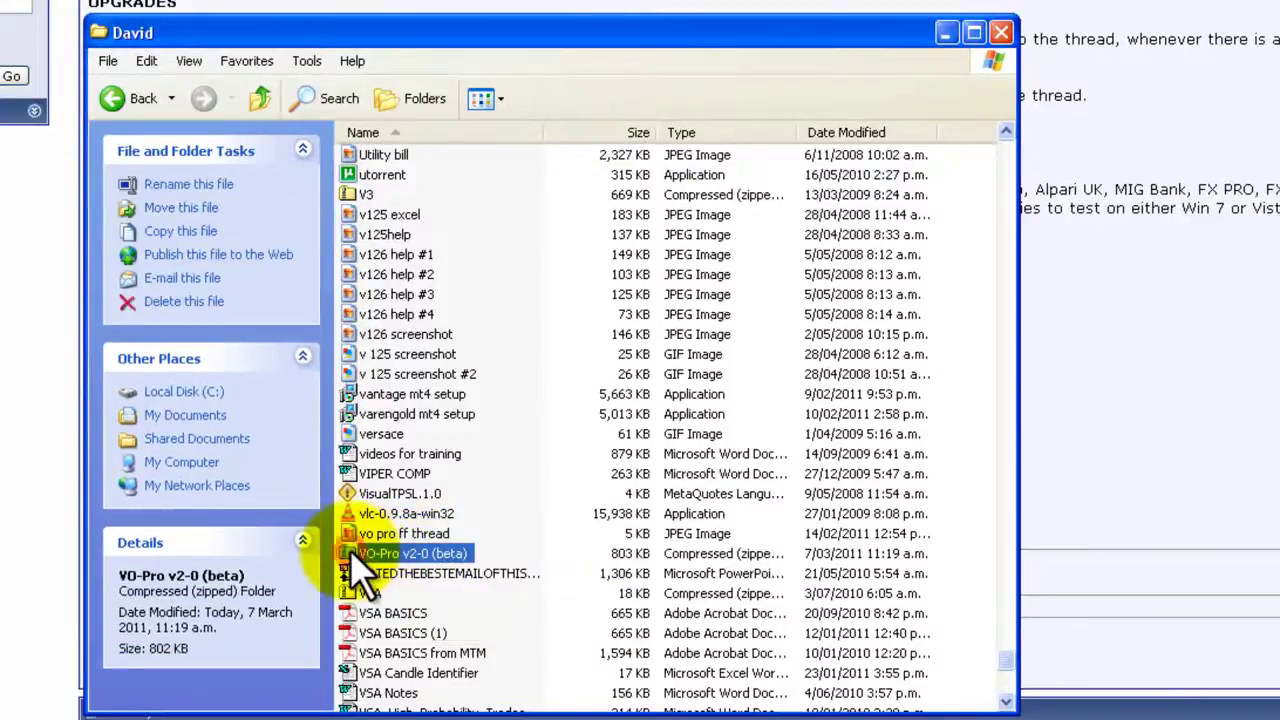
# - Open the VO-Pro zip and start the Extract all files wizard
pyautogui.doubleClick(355, 556)
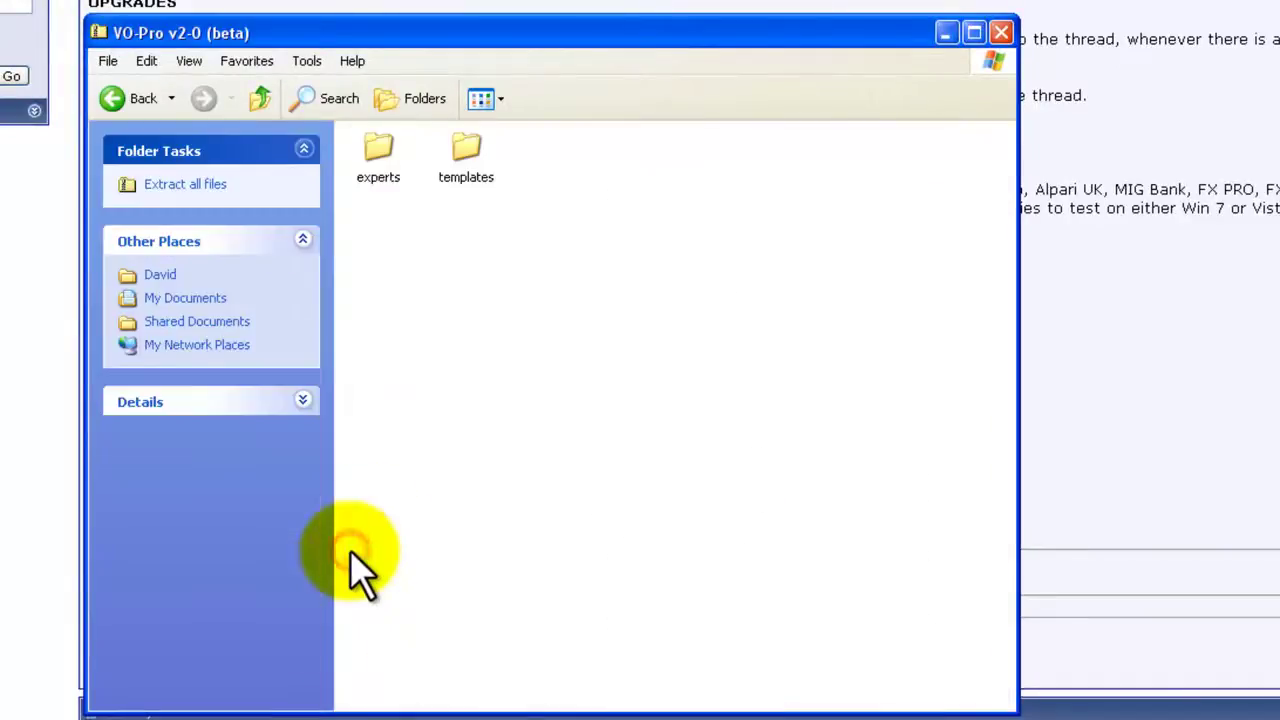
pyautogui.click(193, 188)
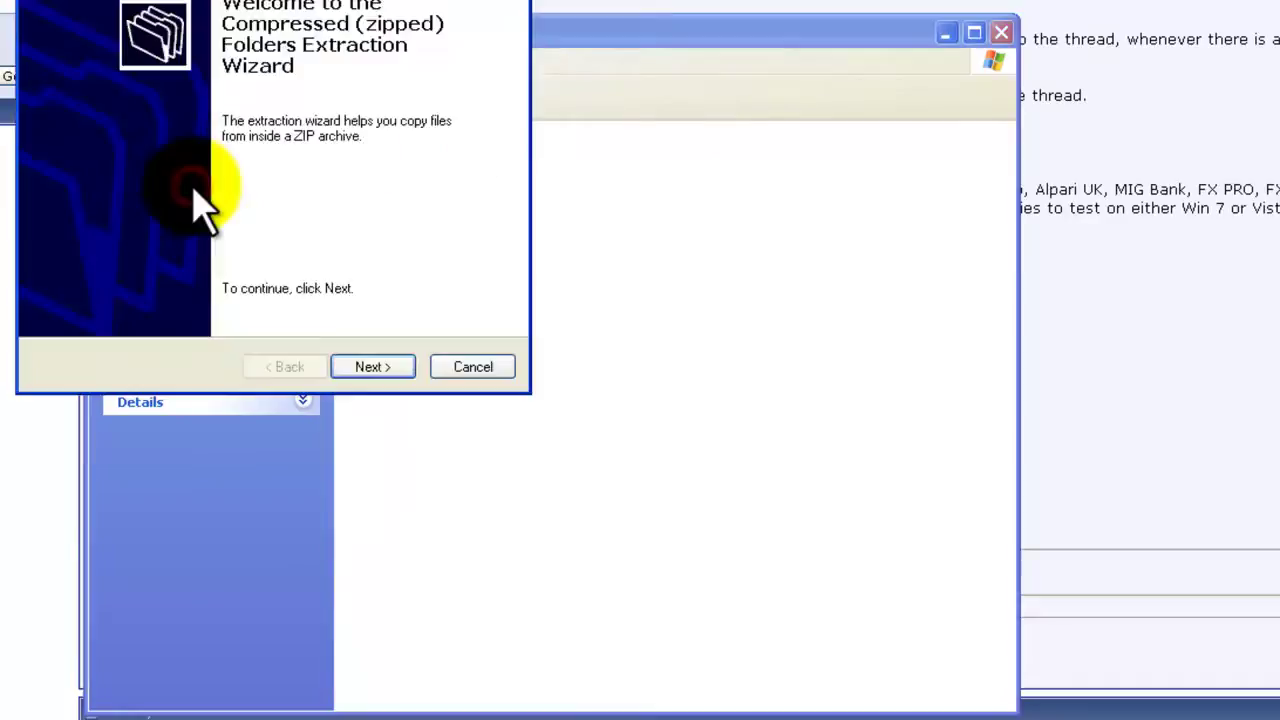
pyautogui.click(400, 400)
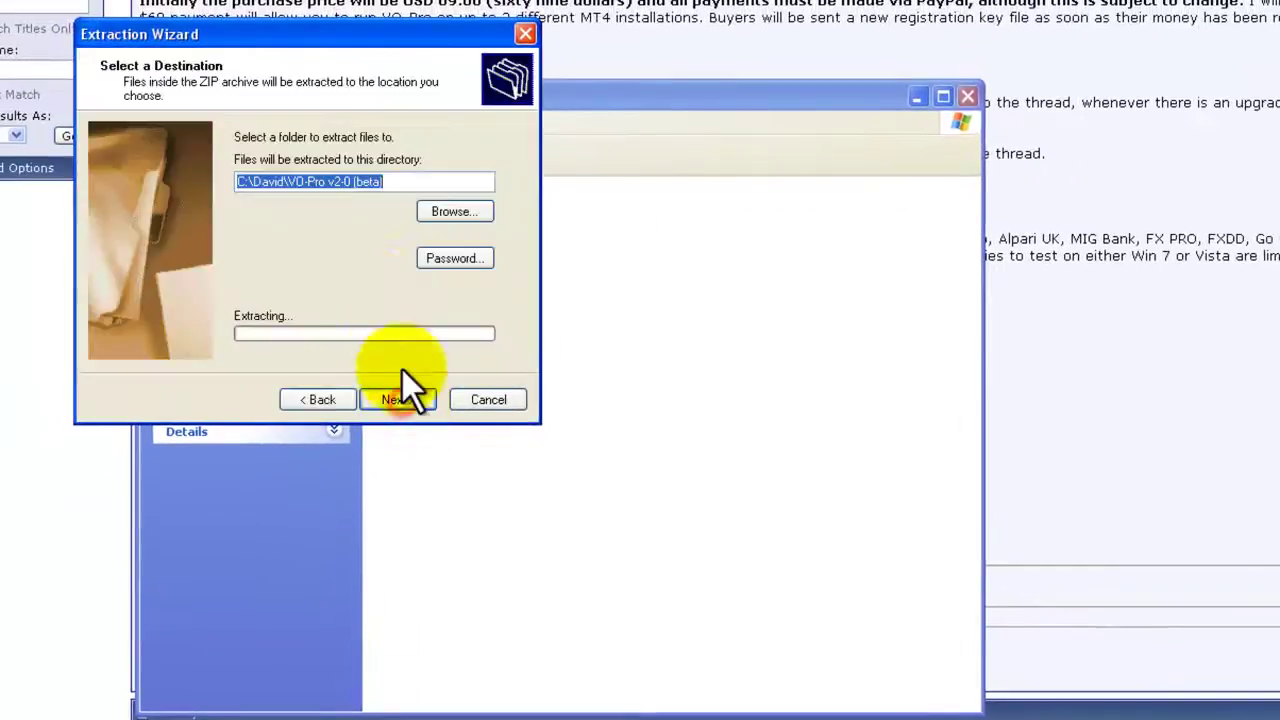
# - Browse to C:\Program Files\Varengold MT4 as the extraction destination folder
pyautogui.click(455, 212)
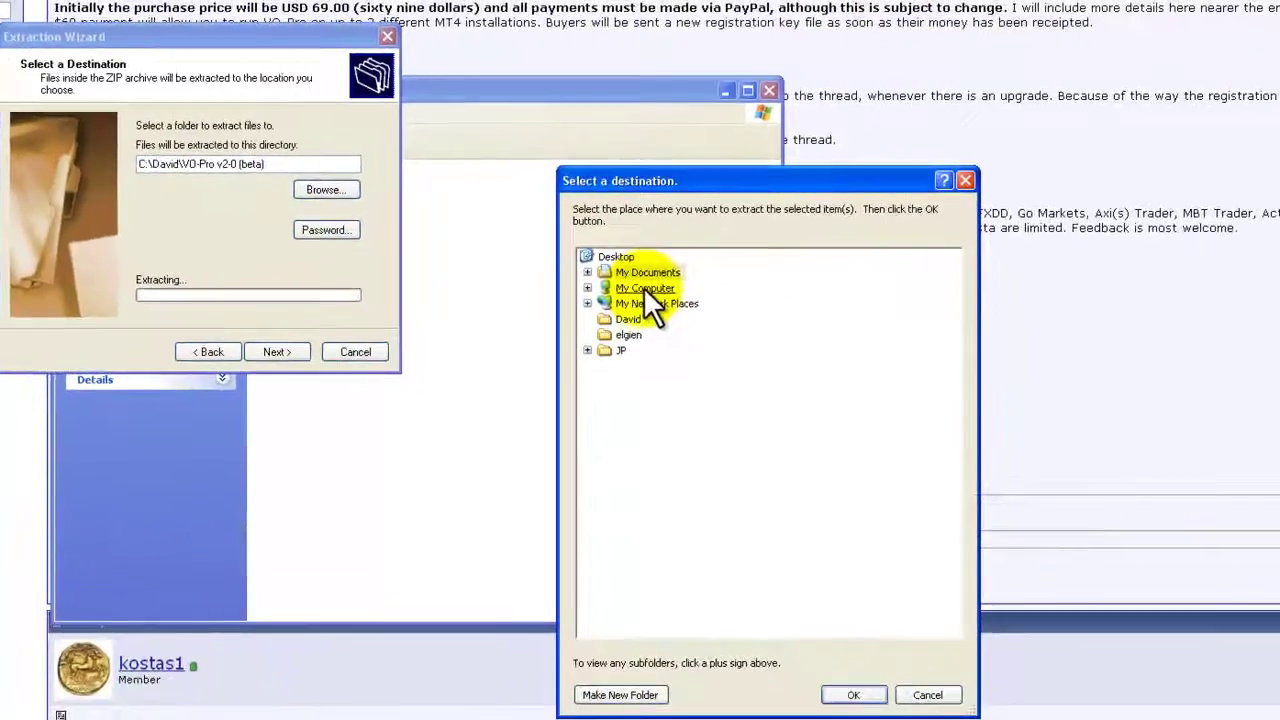
pyautogui.doubleClick(822, 325)
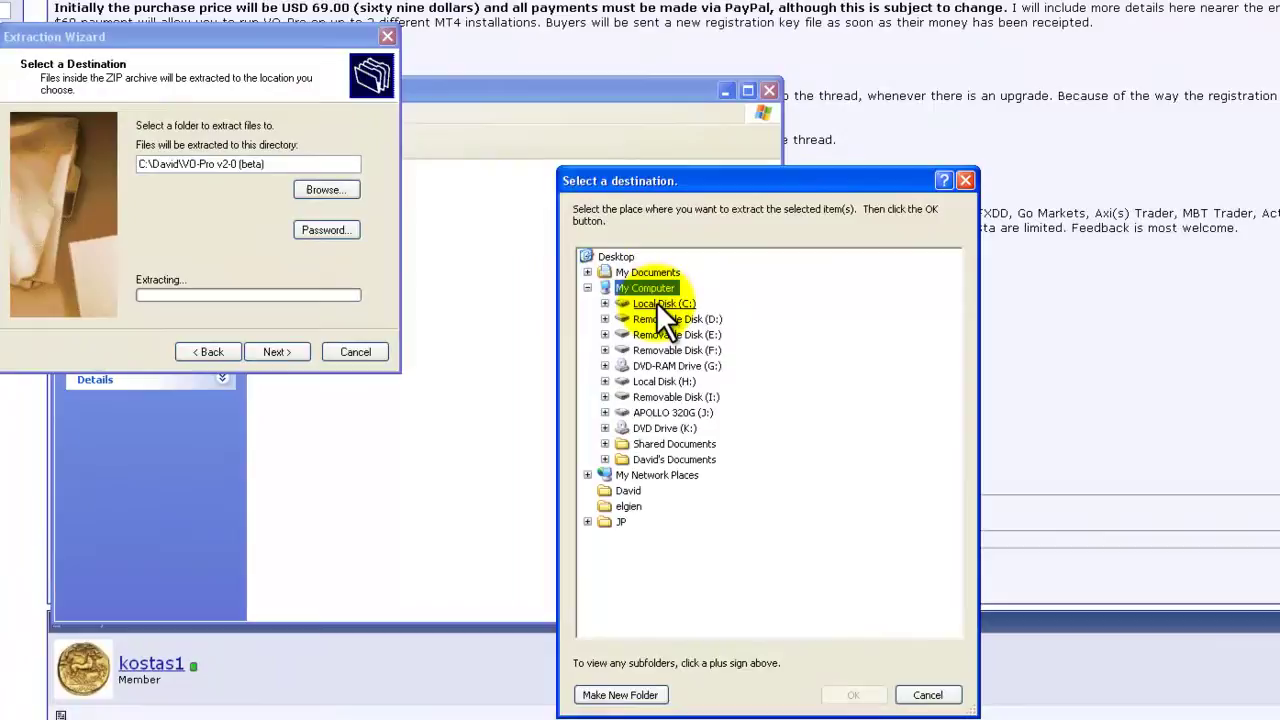
pyautogui.doubleClick(656, 302)
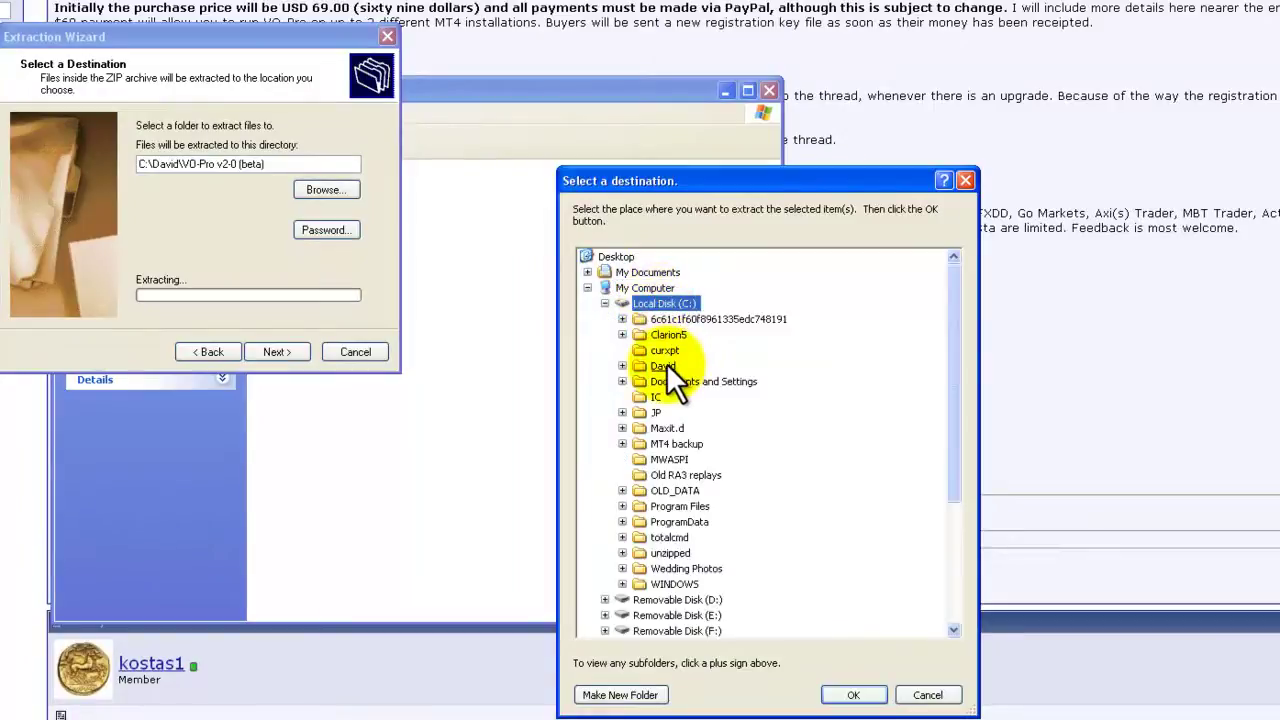
pyautogui.doubleClick(690, 508)
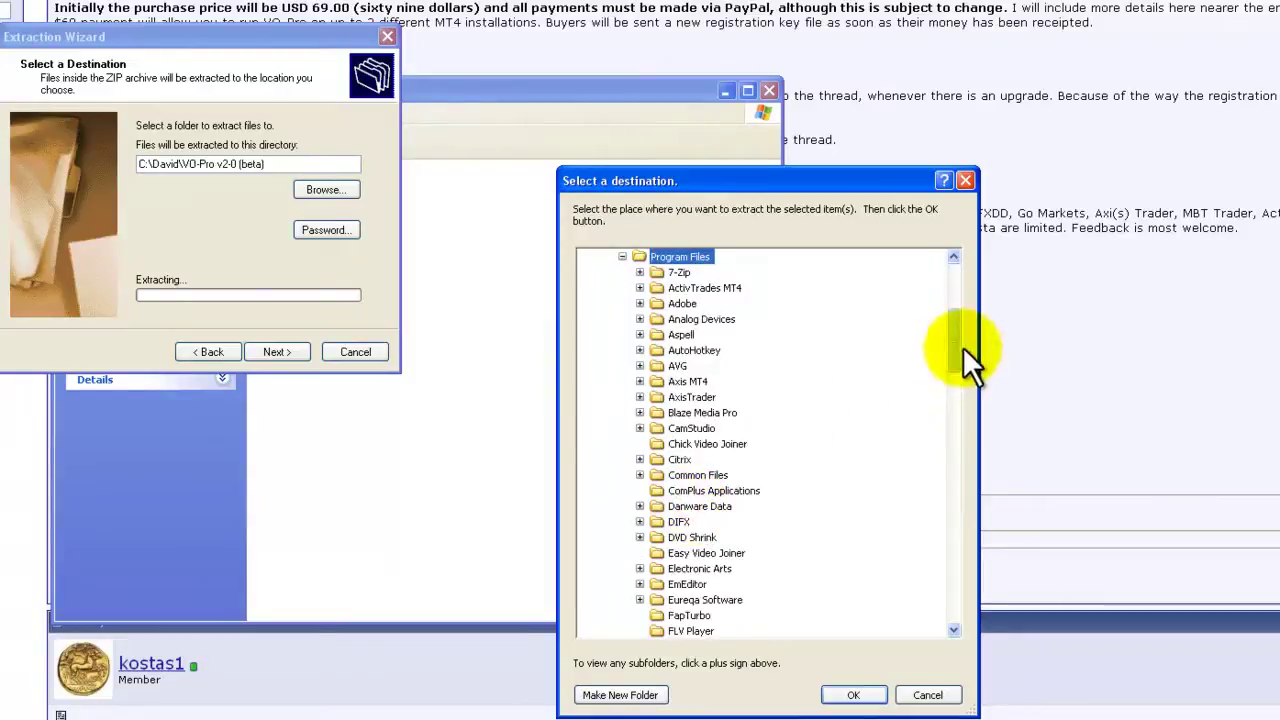
pyautogui.moveTo(955, 349); pyautogui.dragTo(966, 540)
pyautogui.click(722, 475)
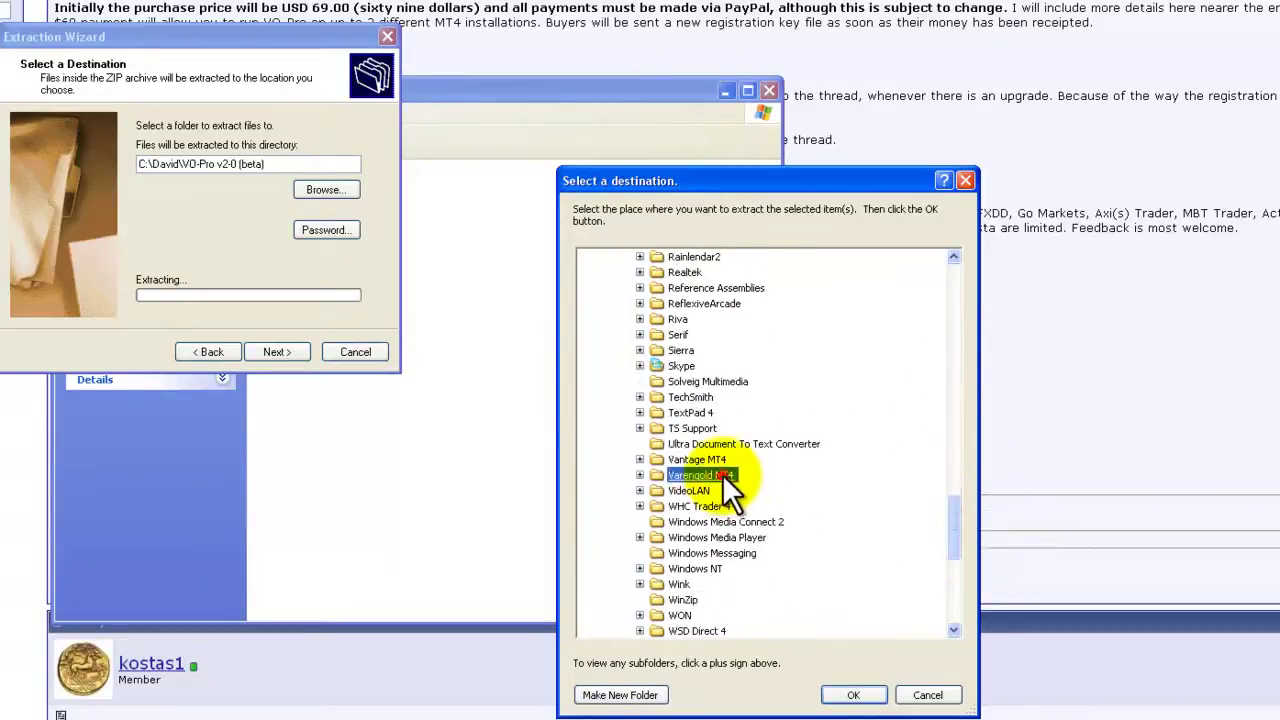
pyautogui.doubleClick(722, 474)
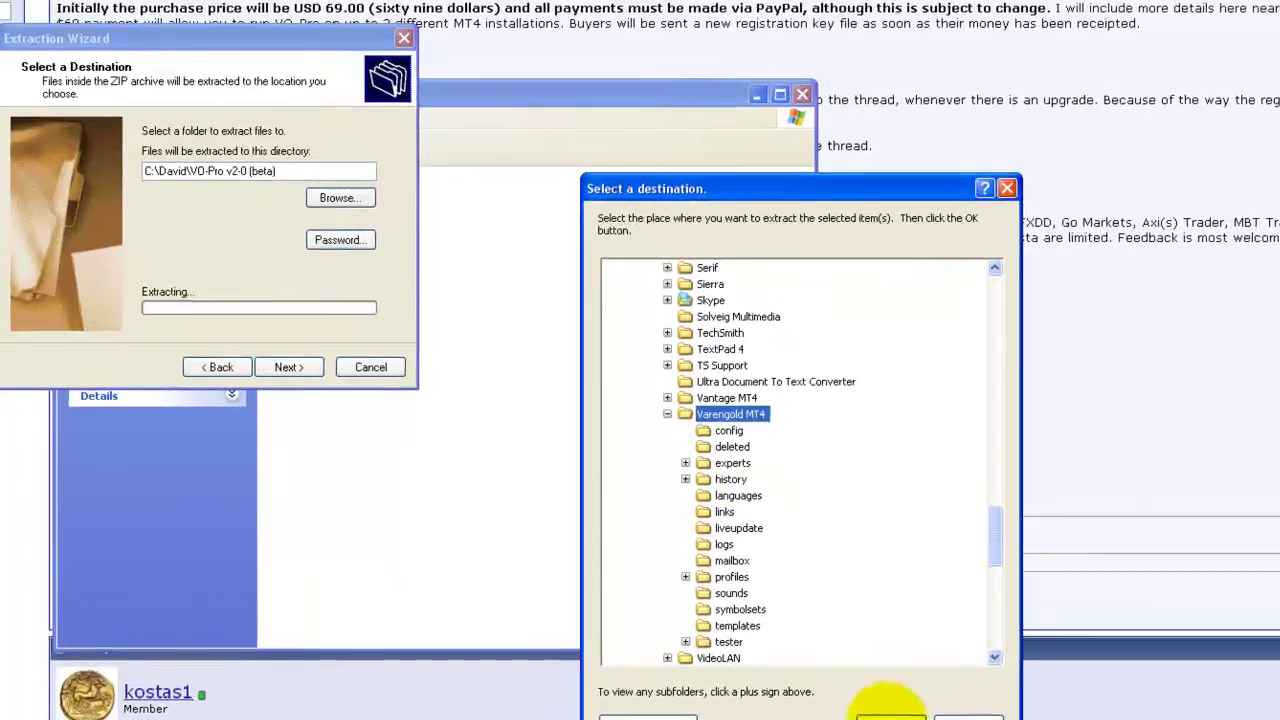
# - Confirm Varengold MT4 as destination and extract, choosing Yes To All to replace existing files
pyautogui.click(890, 712)
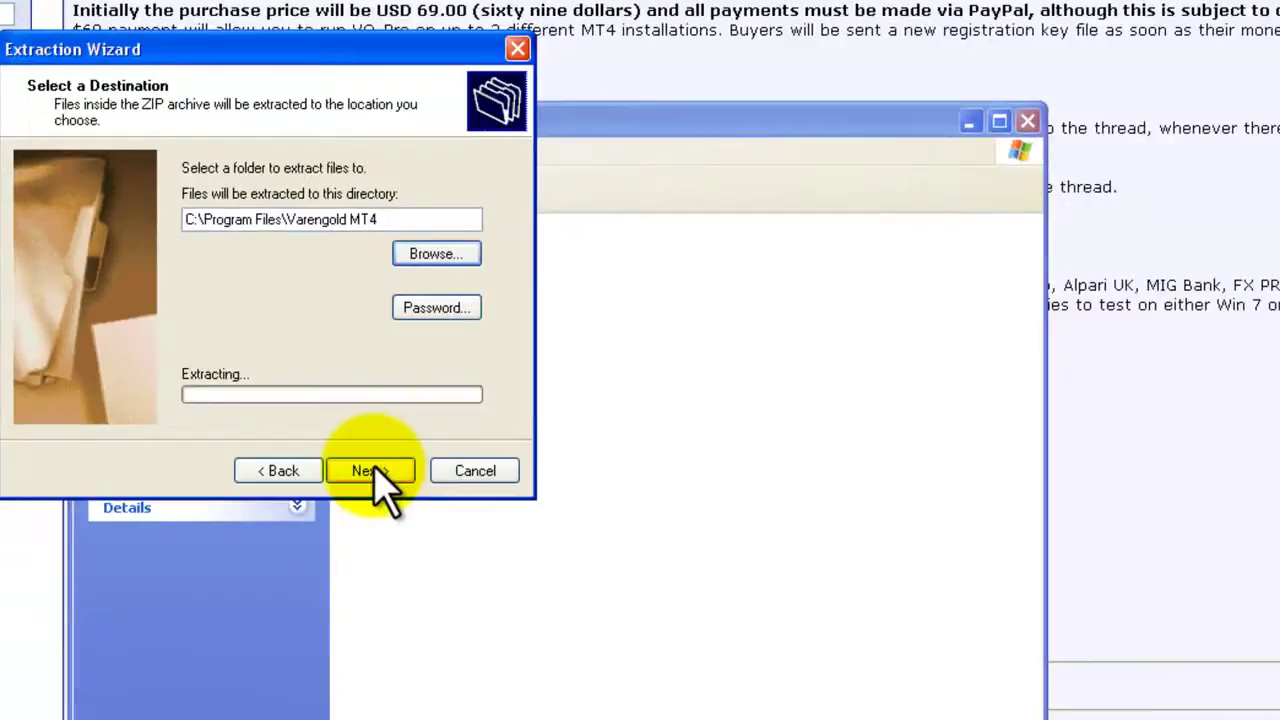
pyautogui.click(372, 470)
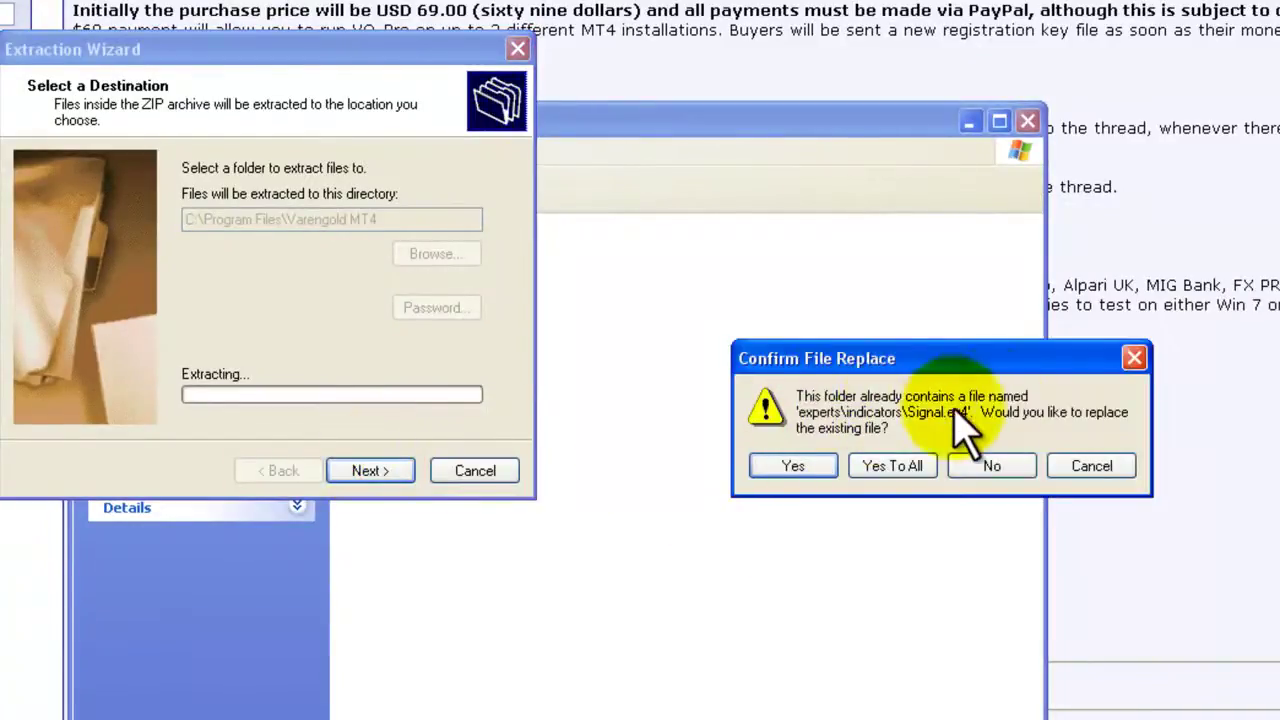
pyautogui.click(893, 466)
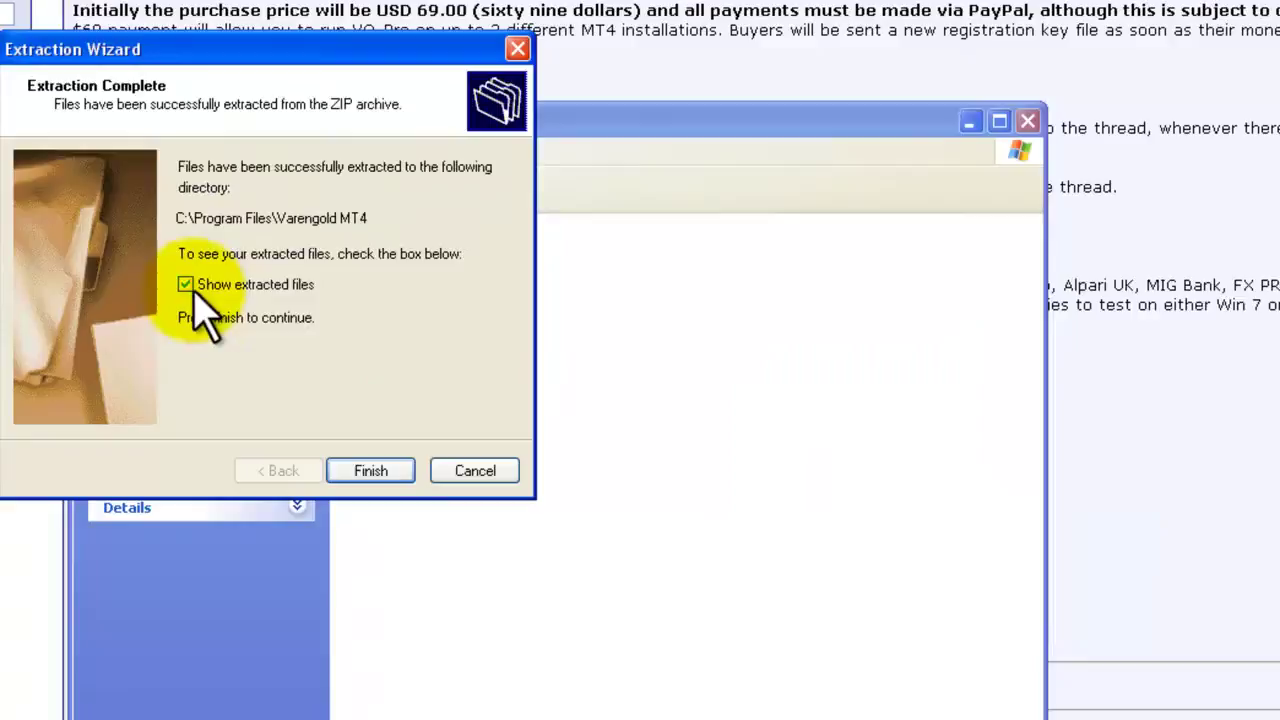
# - Finish extraction, open experts\files and run VOConsole, allowing it past the Security Warning
pyautogui.click(389, 476)
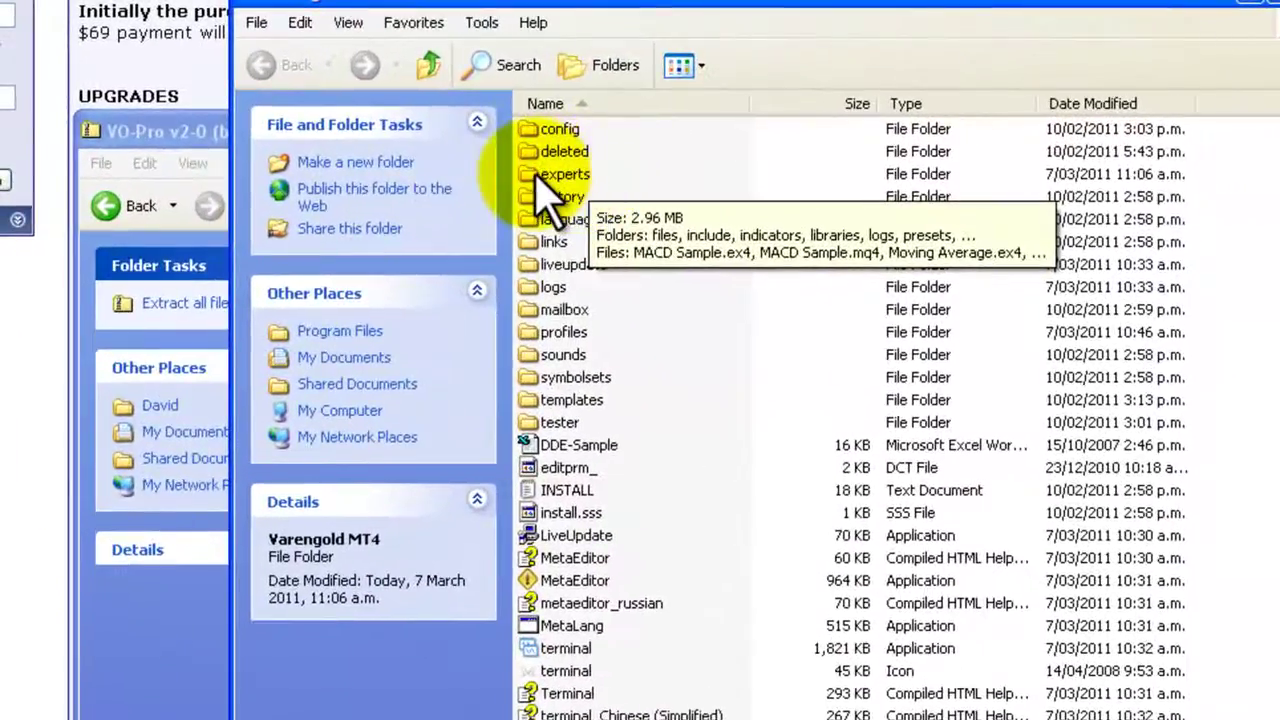
pyautogui.doubleClick(540, 175)
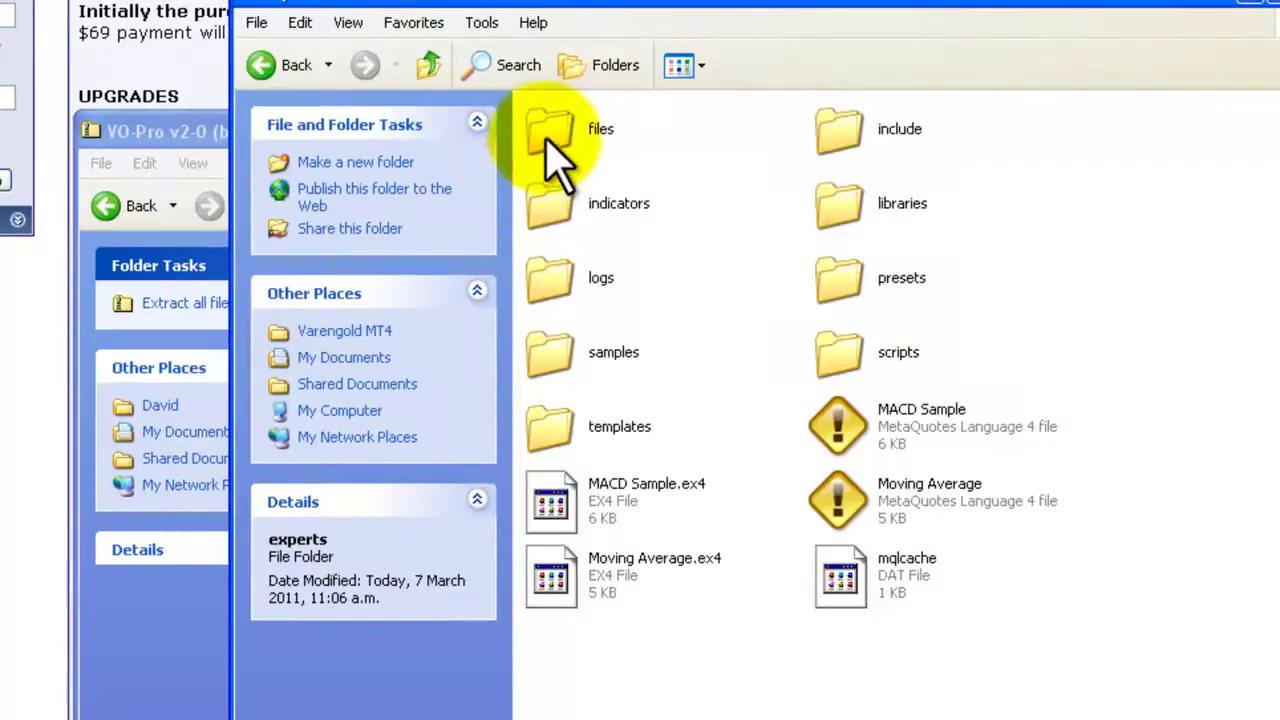
pyautogui.doubleClick(550, 140)
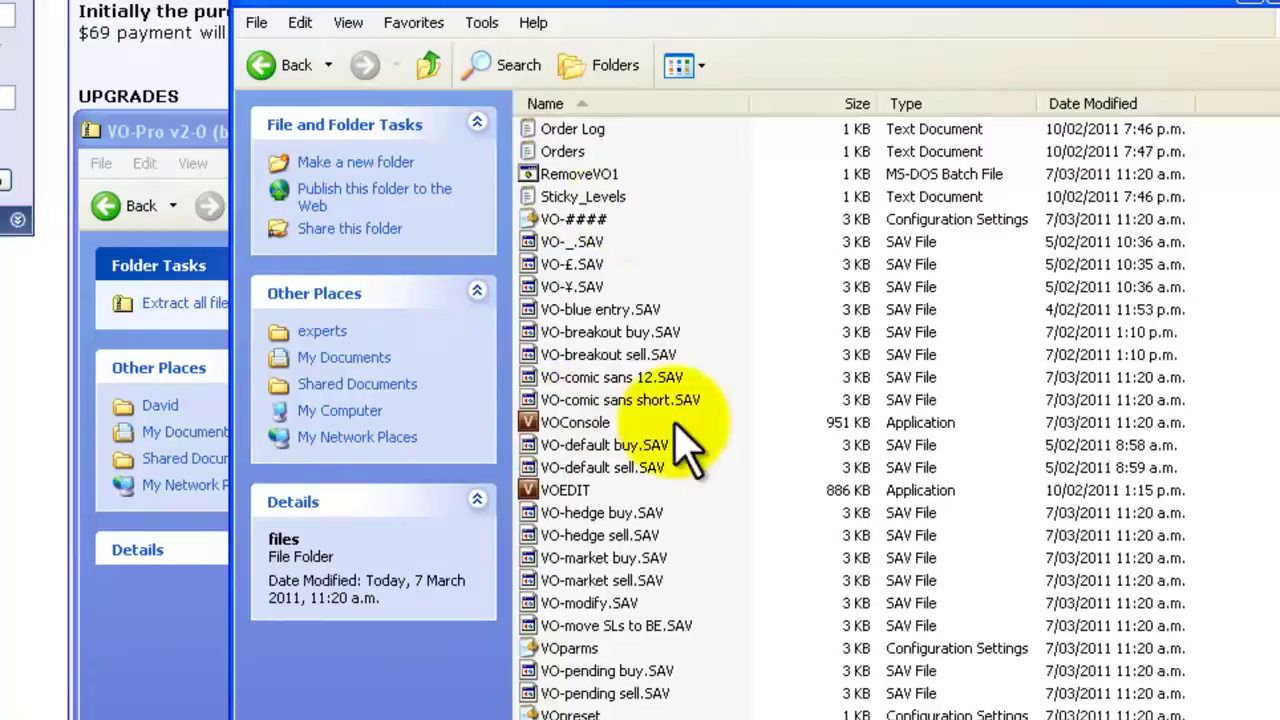
pyautogui.doubleClick(560, 422)
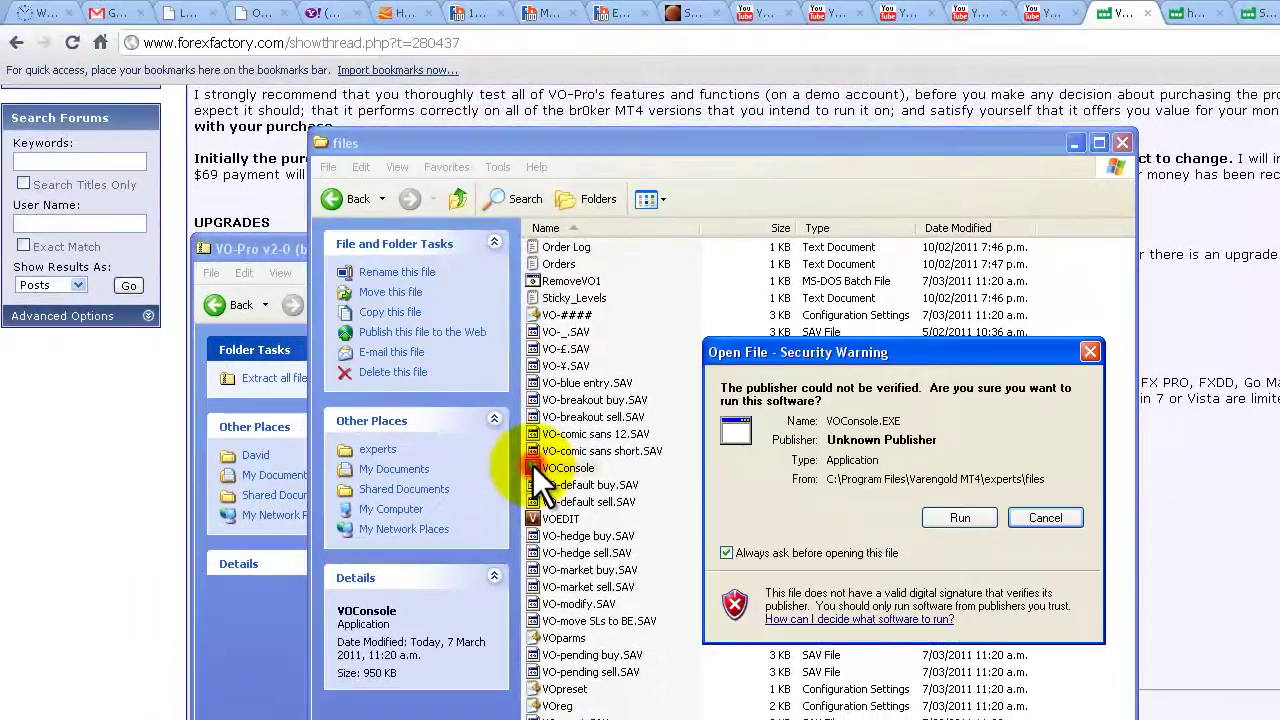
pyautogui.click(960, 518)
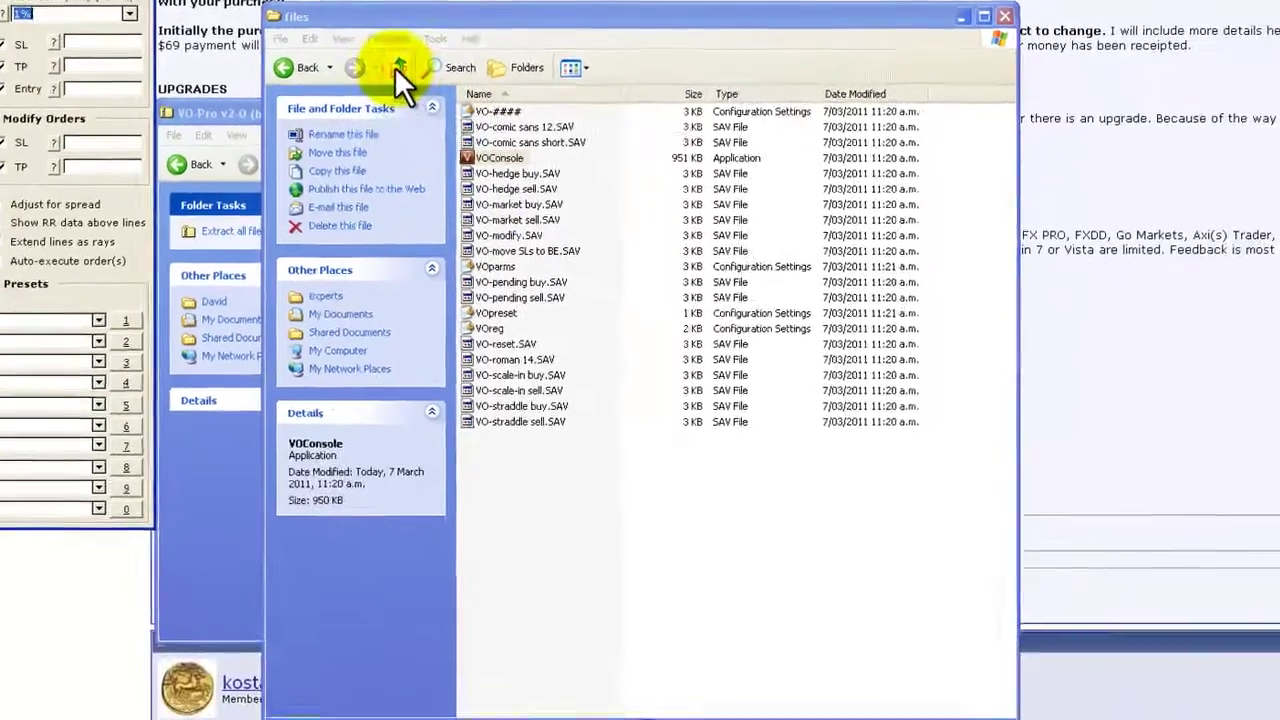
# - Go up to the Varengold MT4 folder and launch the MetaTrader terminal application
pyautogui.click(457, 199)
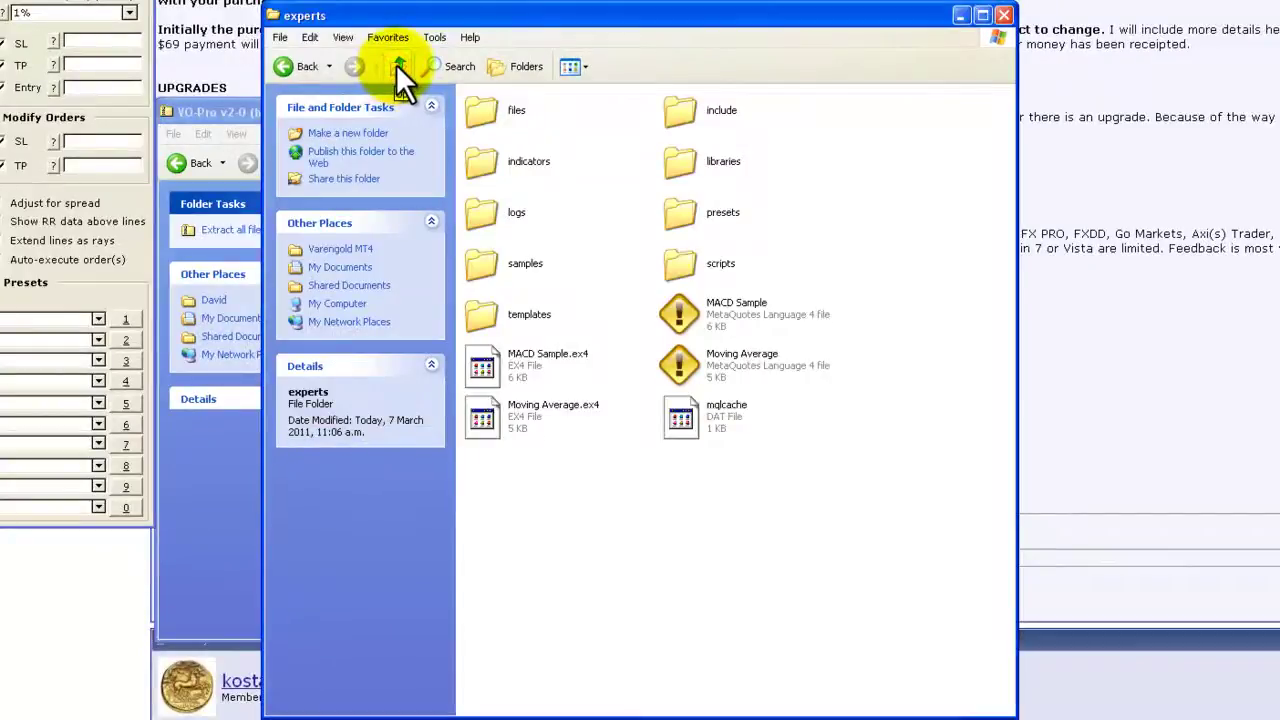
pyautogui.click(397, 66)
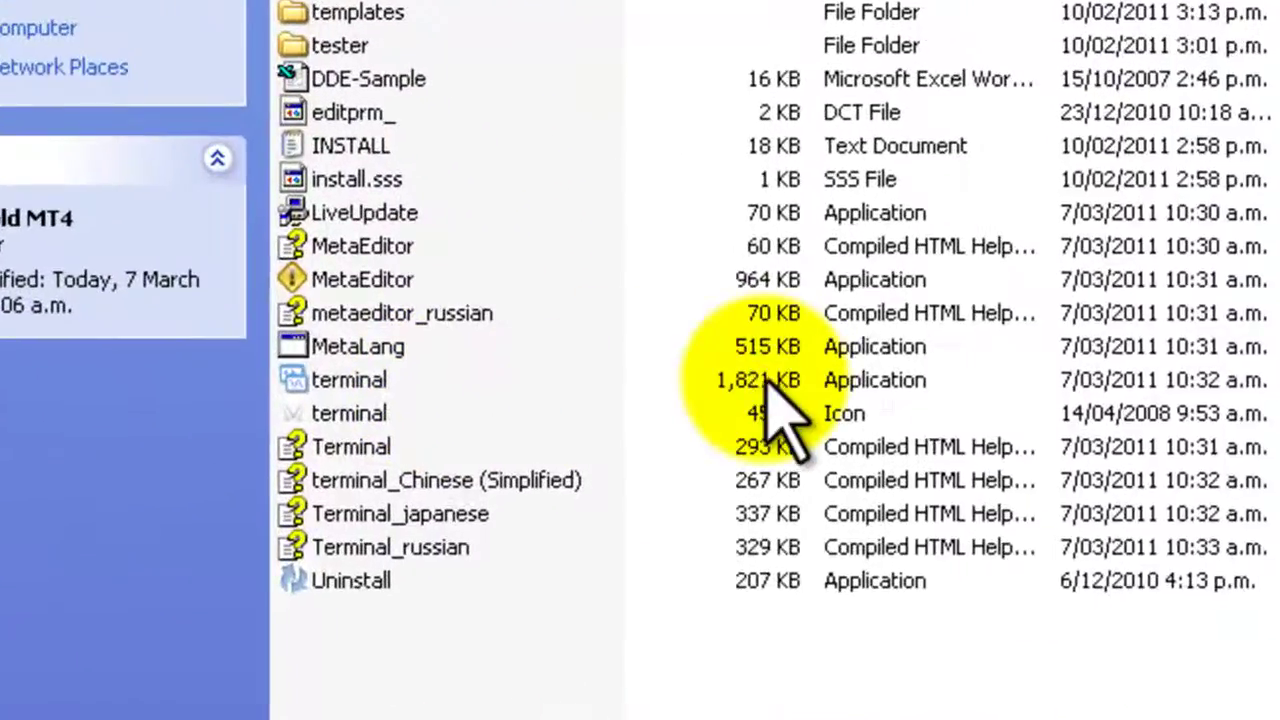
pyautogui.click(685, 466)
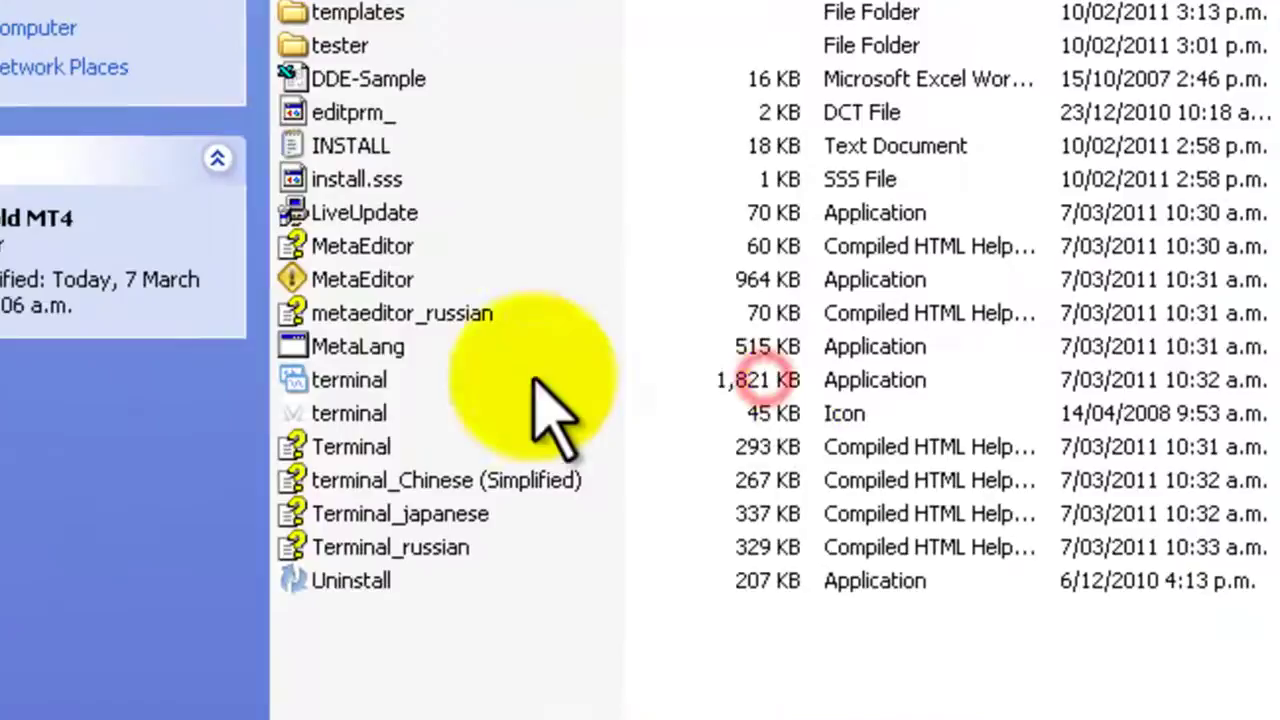
pyautogui.click(362, 385)
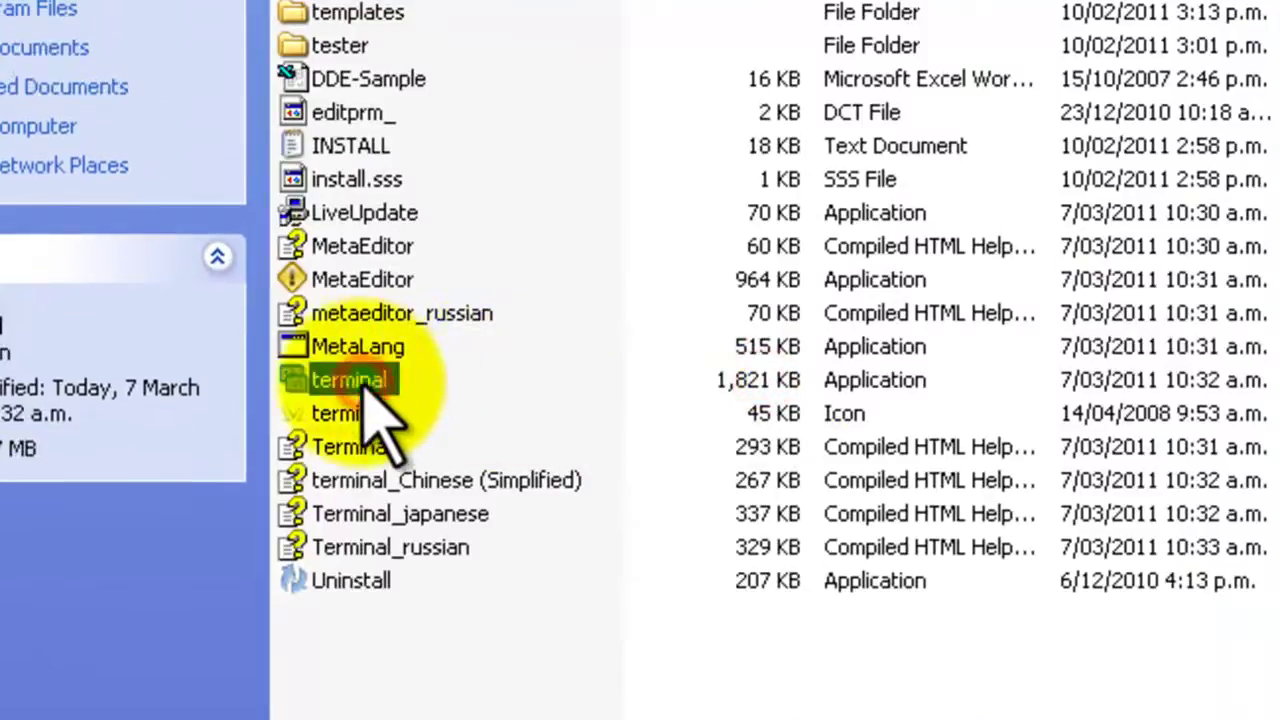
pyautogui.doubleClick(298, 380)
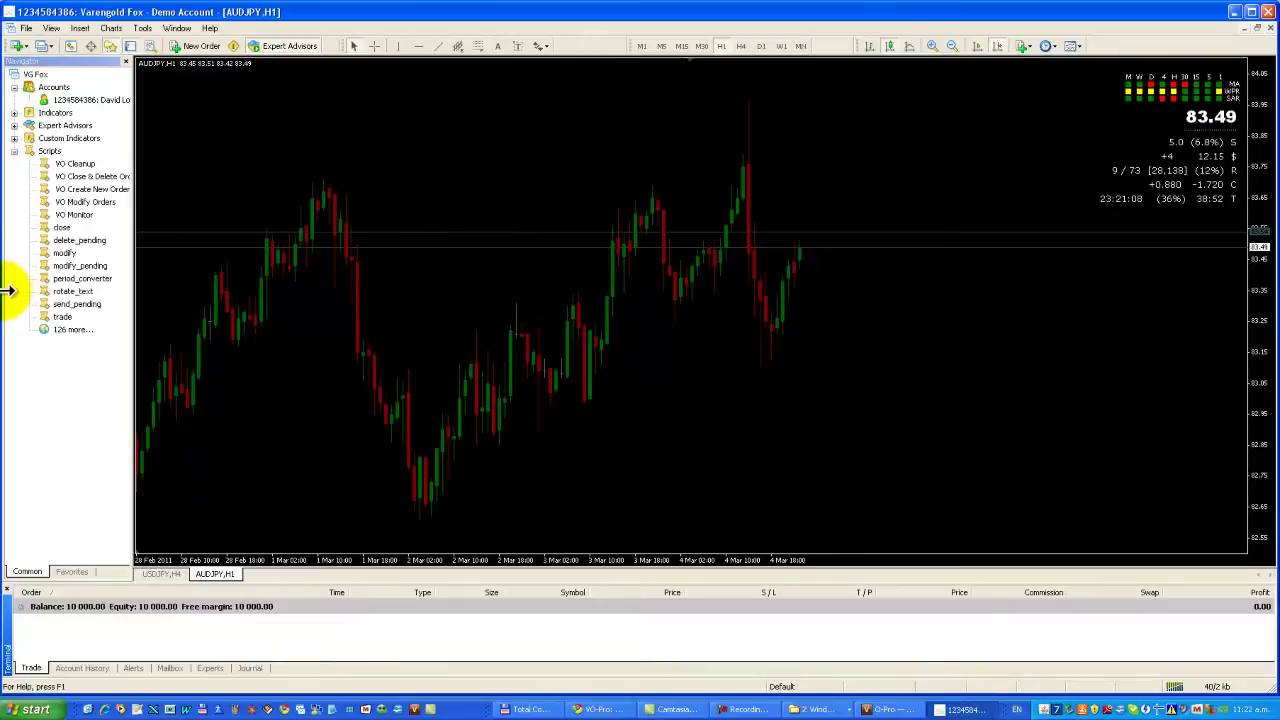
# - Drag the MT4 window's left border rightward so the VO-Pro panel shows beside it
pyautogui.moveTo(8, 290); pyautogui.dragTo(137, 217)
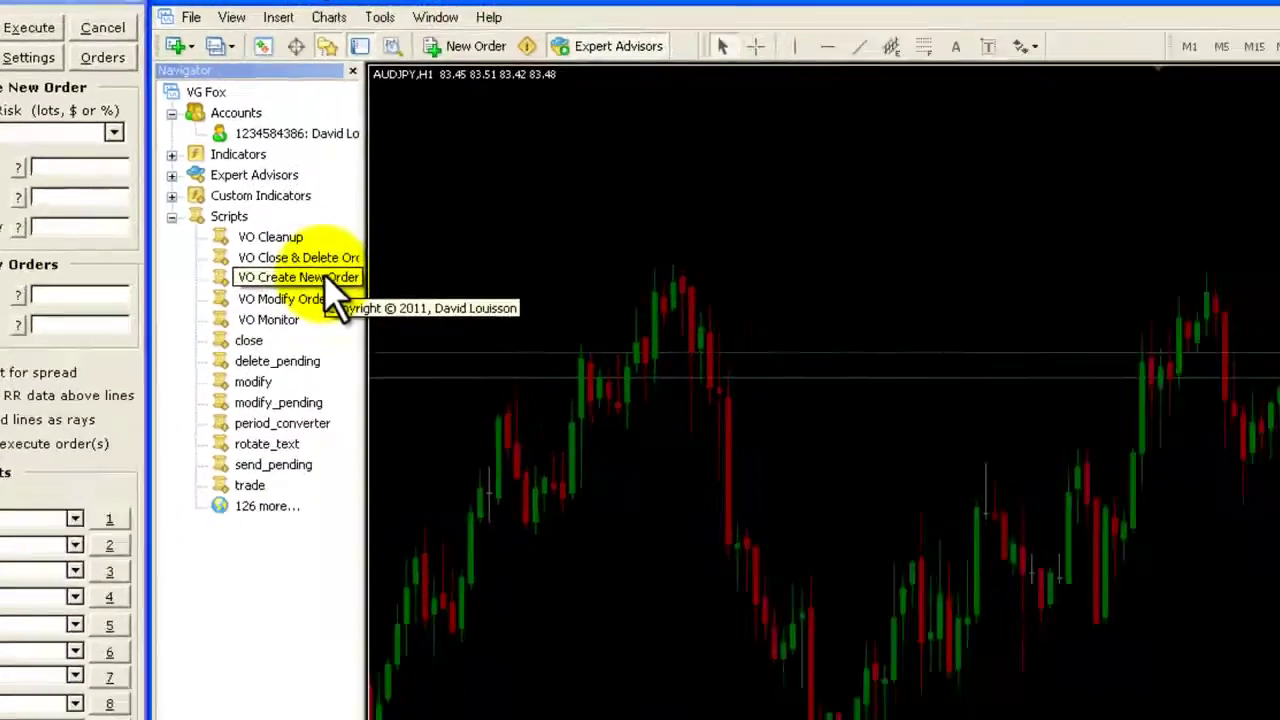
# - Add VO Create New Order and VO Modify Orders to the Navigator favorites
pyautogui.rightClick(323, 276)
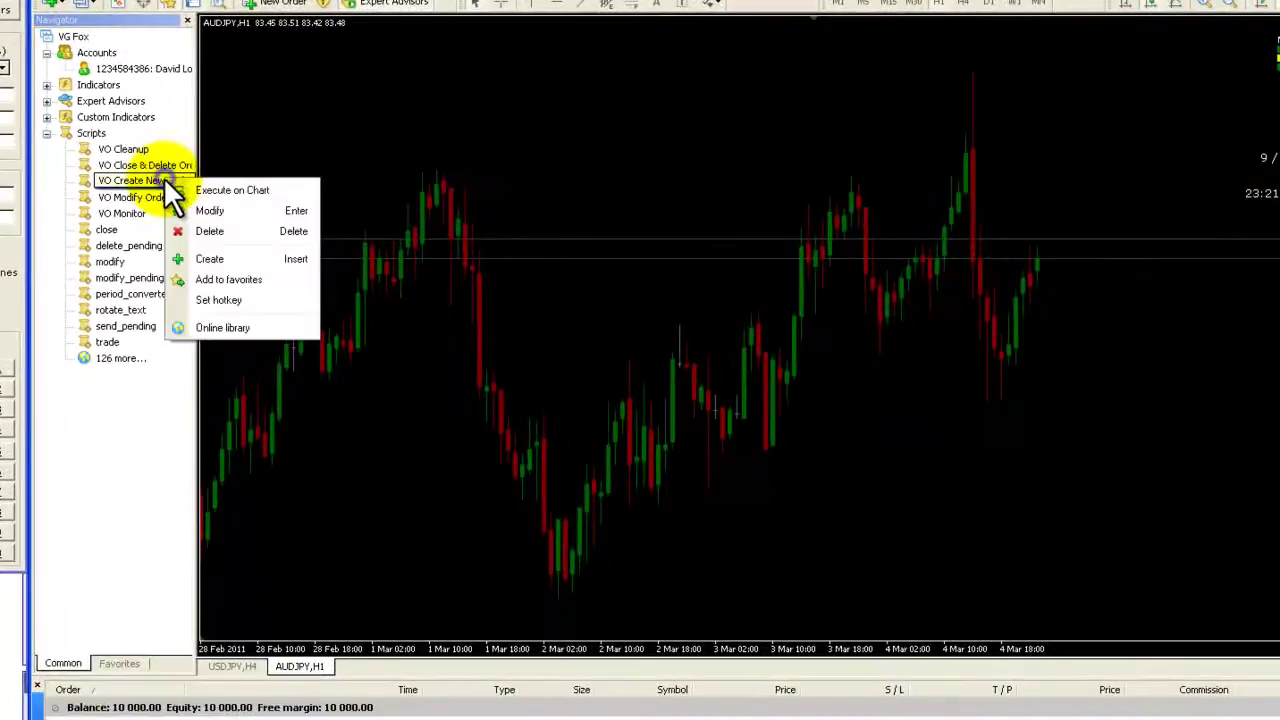
pyautogui.click(226, 280)
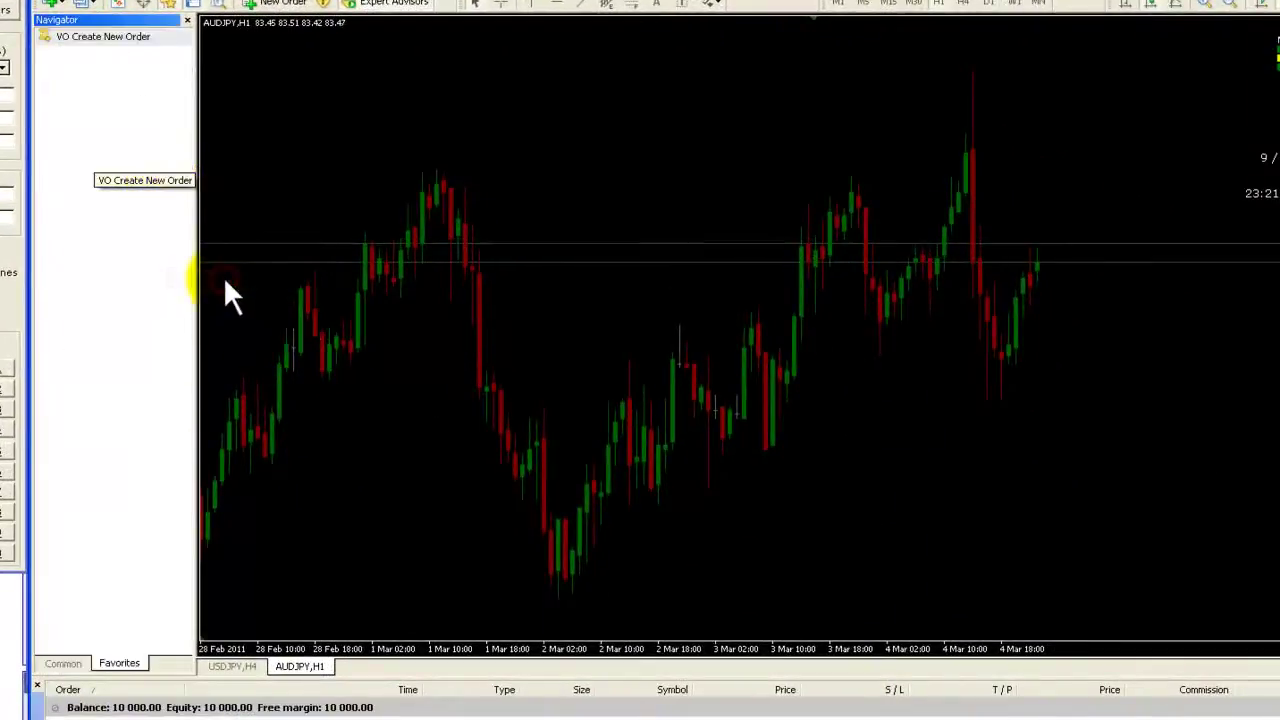
pyautogui.click(72, 664)
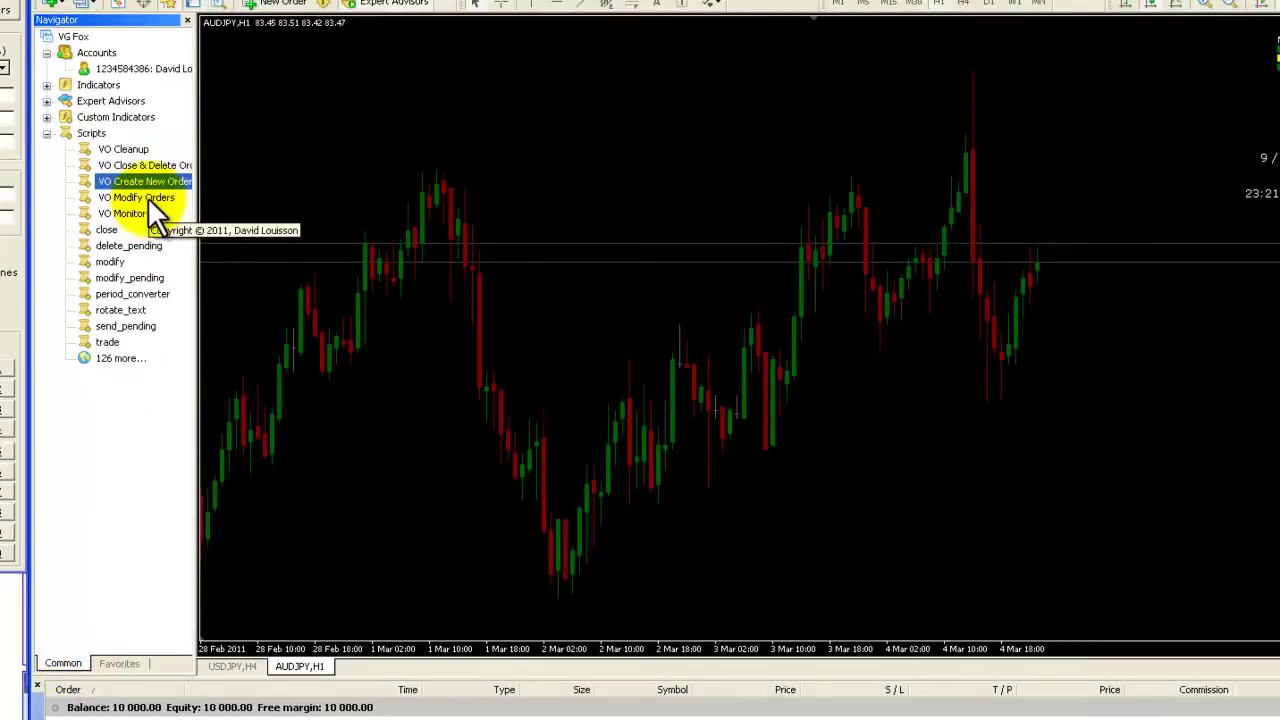
pyautogui.rightClick(150, 198)
pyautogui.click(208, 296)
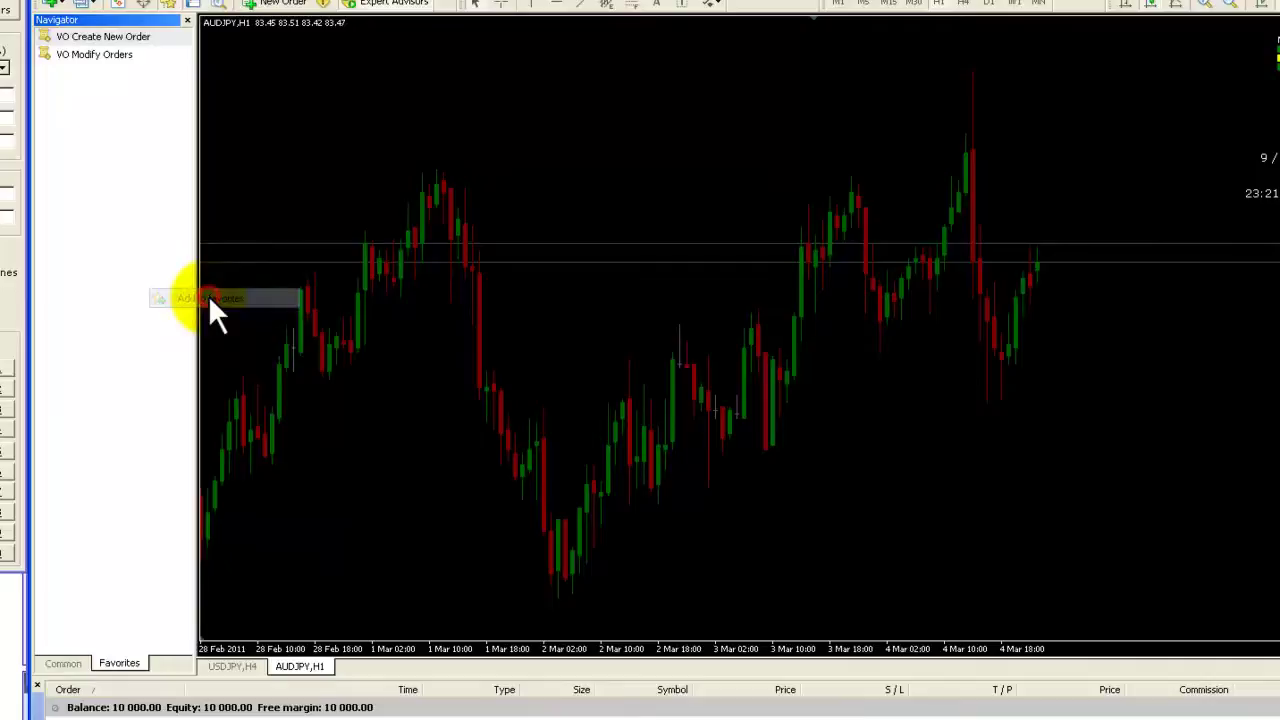
pyautogui.click(83, 660)
# - Add VO Close & Delete Orders, VO Cleanup and VO Monitor to favorites
pyautogui.rightClick(154, 167)
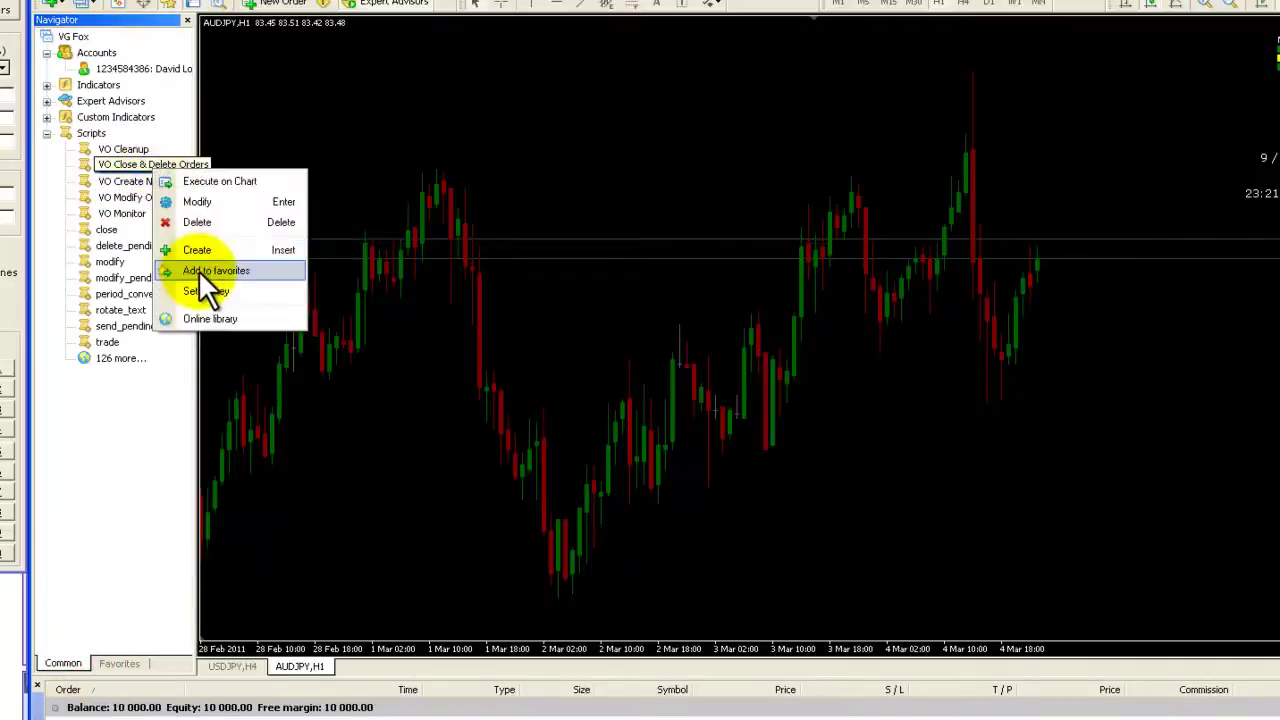
pyautogui.click(198, 270)
pyautogui.click(62, 663)
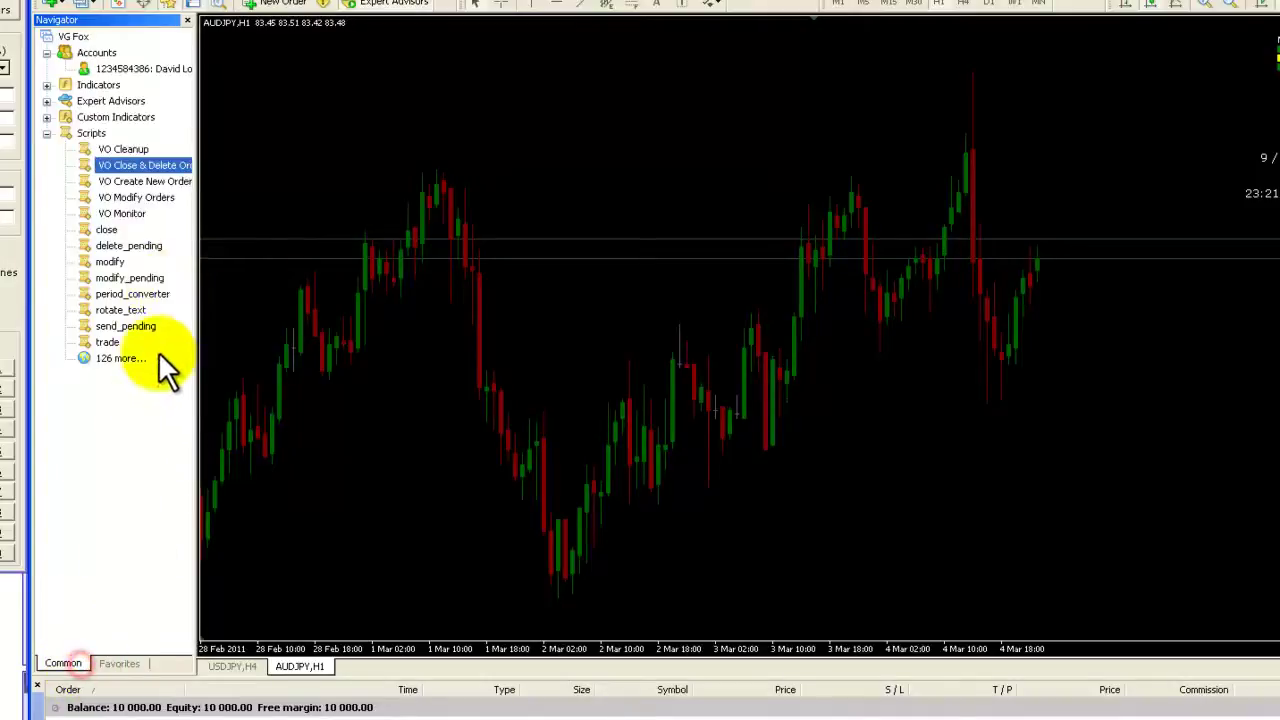
pyautogui.rightClick(132, 148)
pyautogui.click(205, 249)
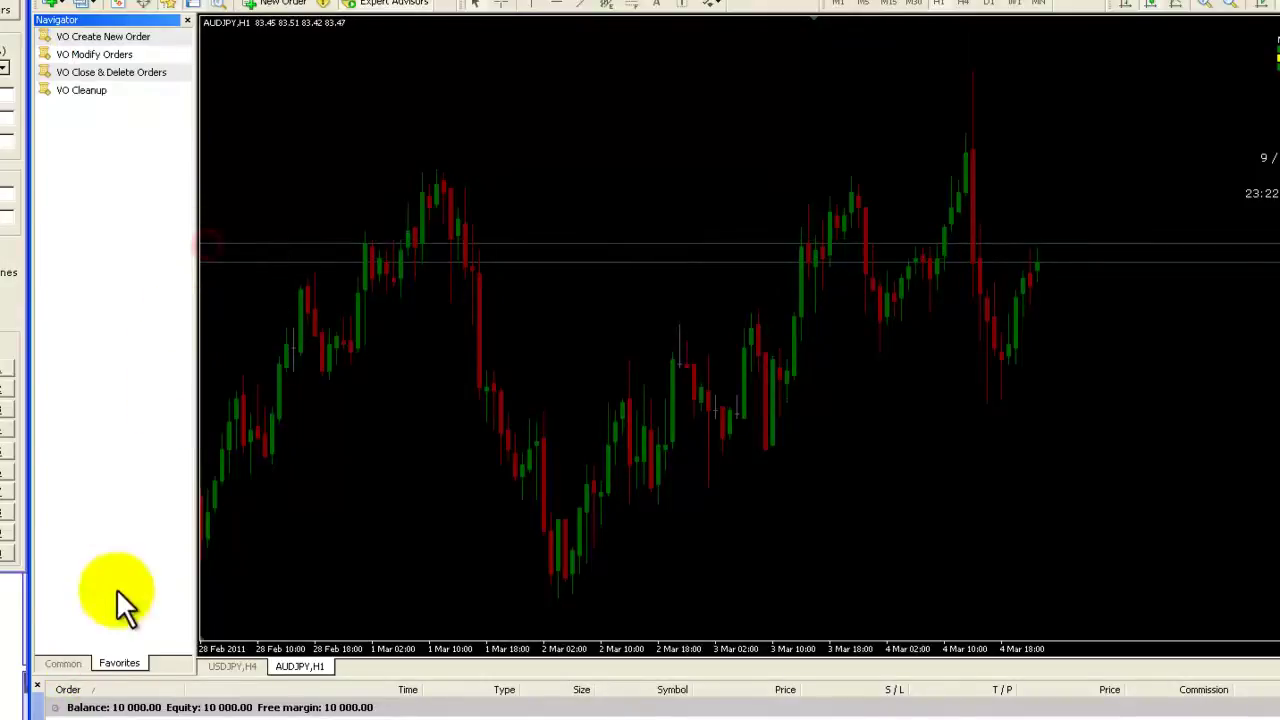
pyautogui.click(80, 663)
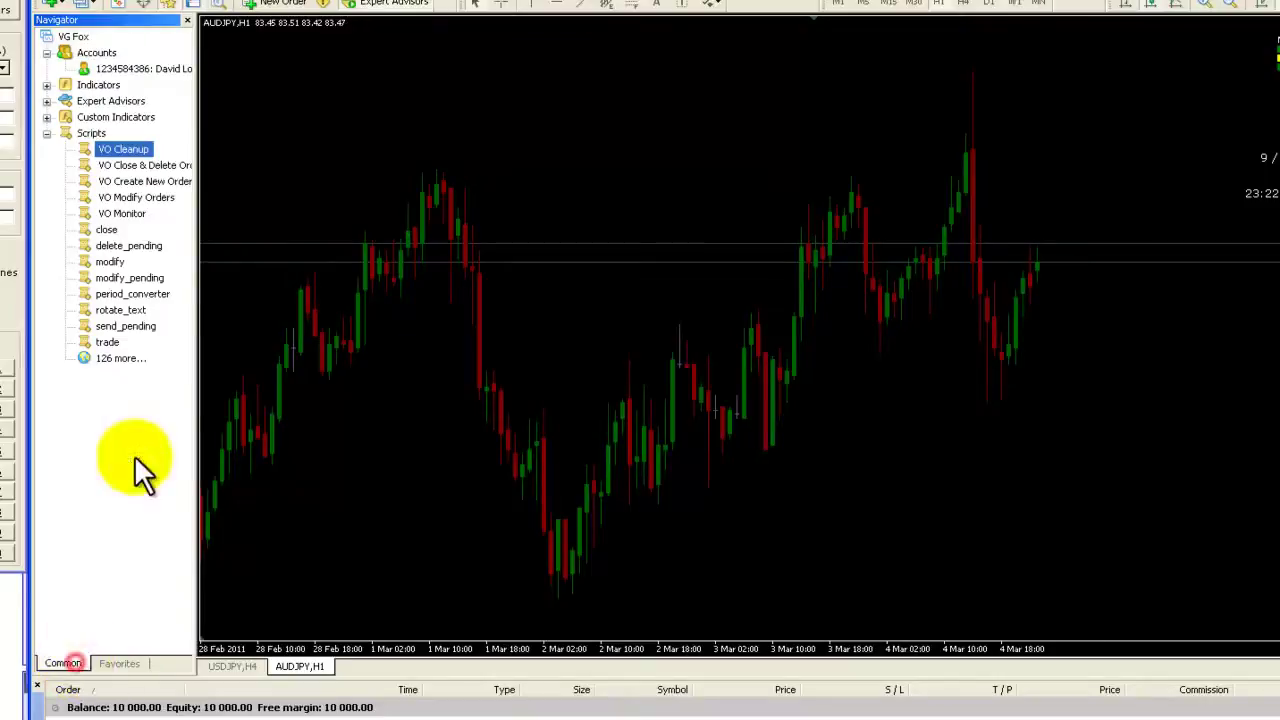
pyautogui.rightClick(131, 216)
pyautogui.click(181, 316)
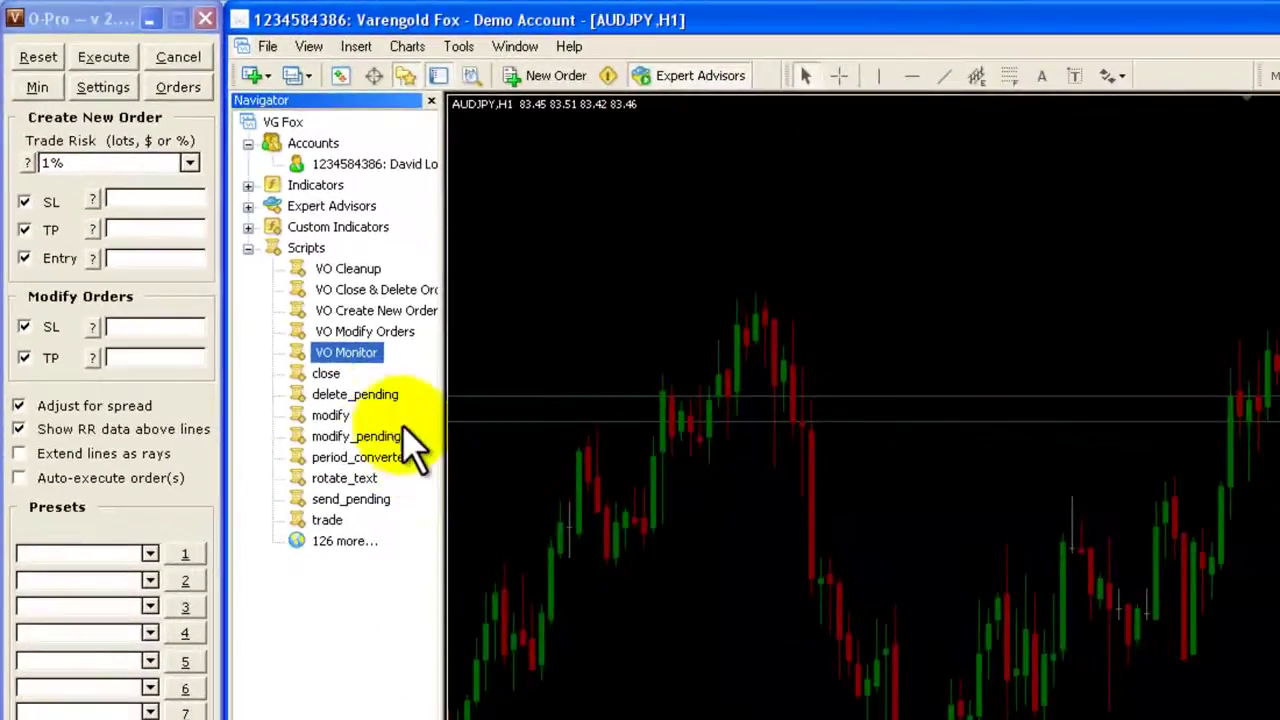
# - In the Navigator hot keys, assign Ctrl+0 to VO Cleanup
pyautogui.rightClick(368, 354)
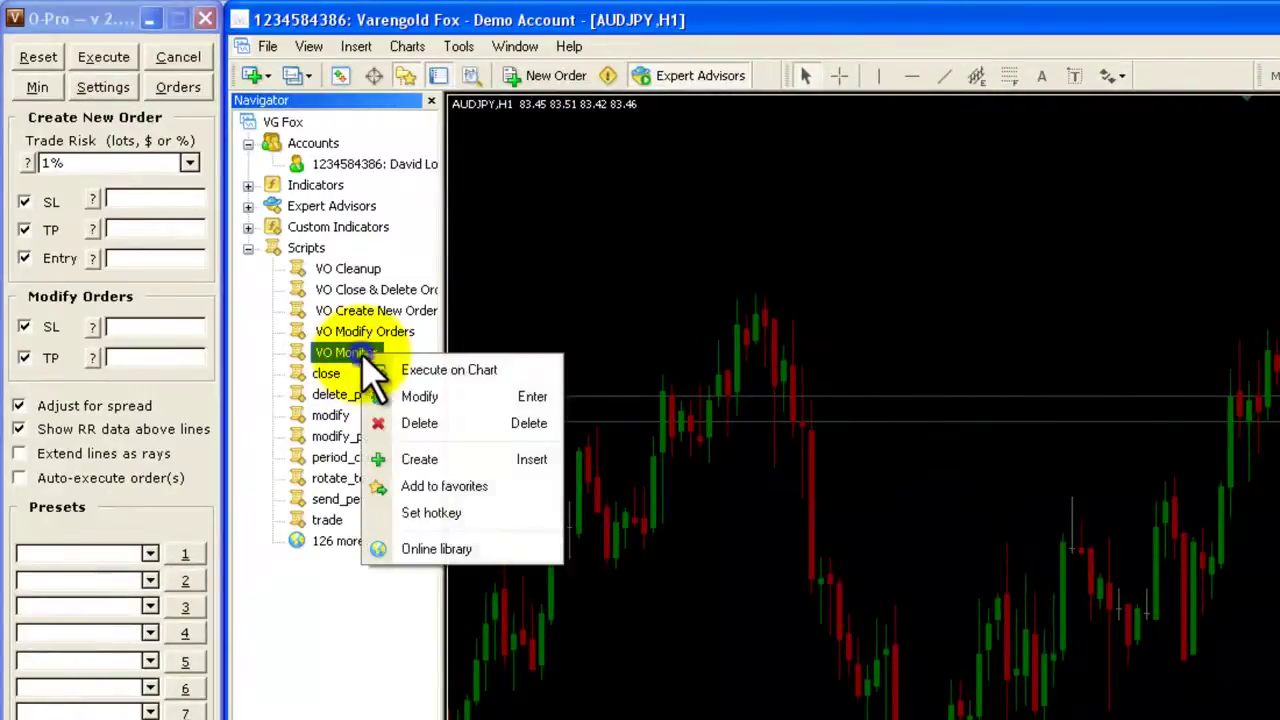
pyautogui.click(437, 510)
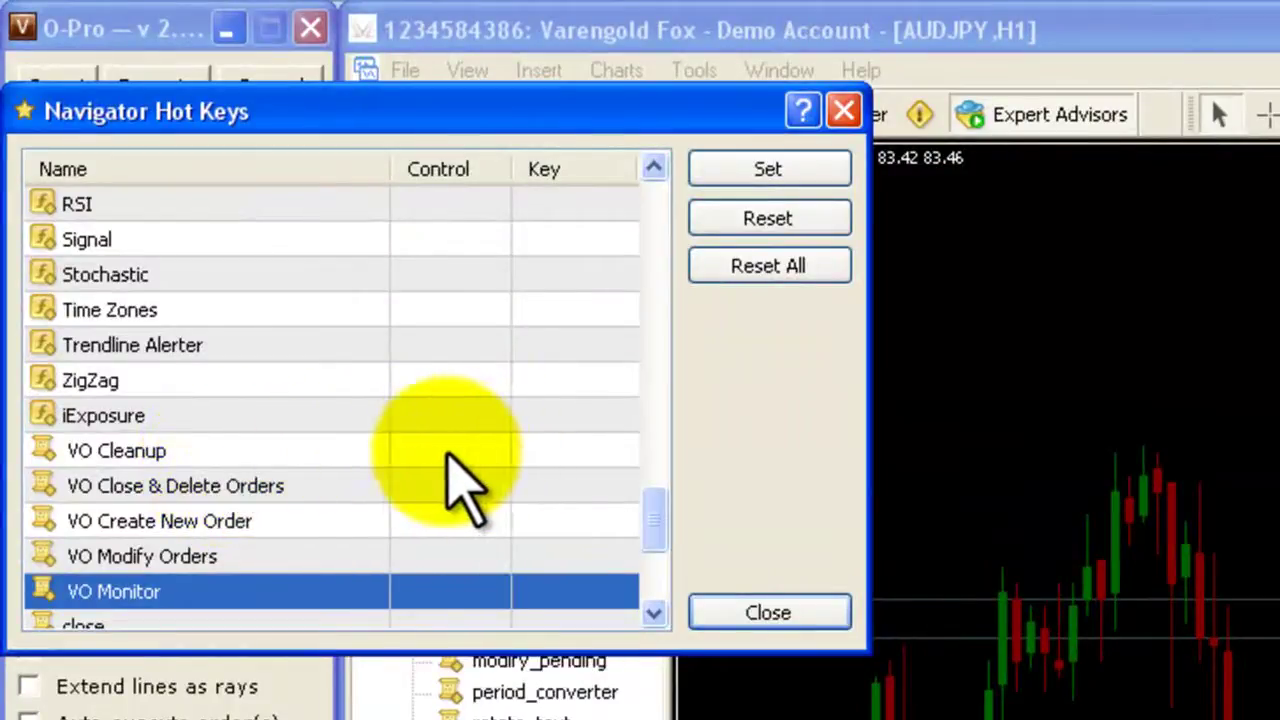
pyautogui.click(491, 450)
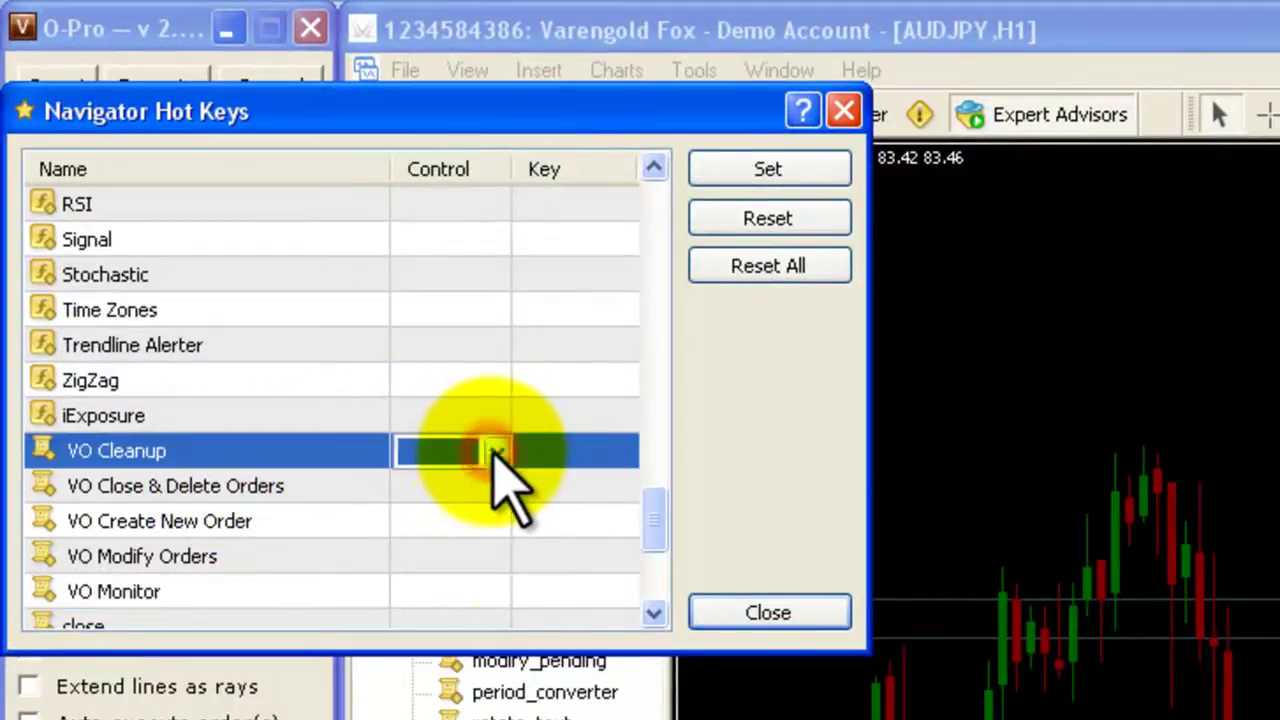
pyautogui.click(495, 450)
pyautogui.click(458, 505)
pyautogui.click(557, 450)
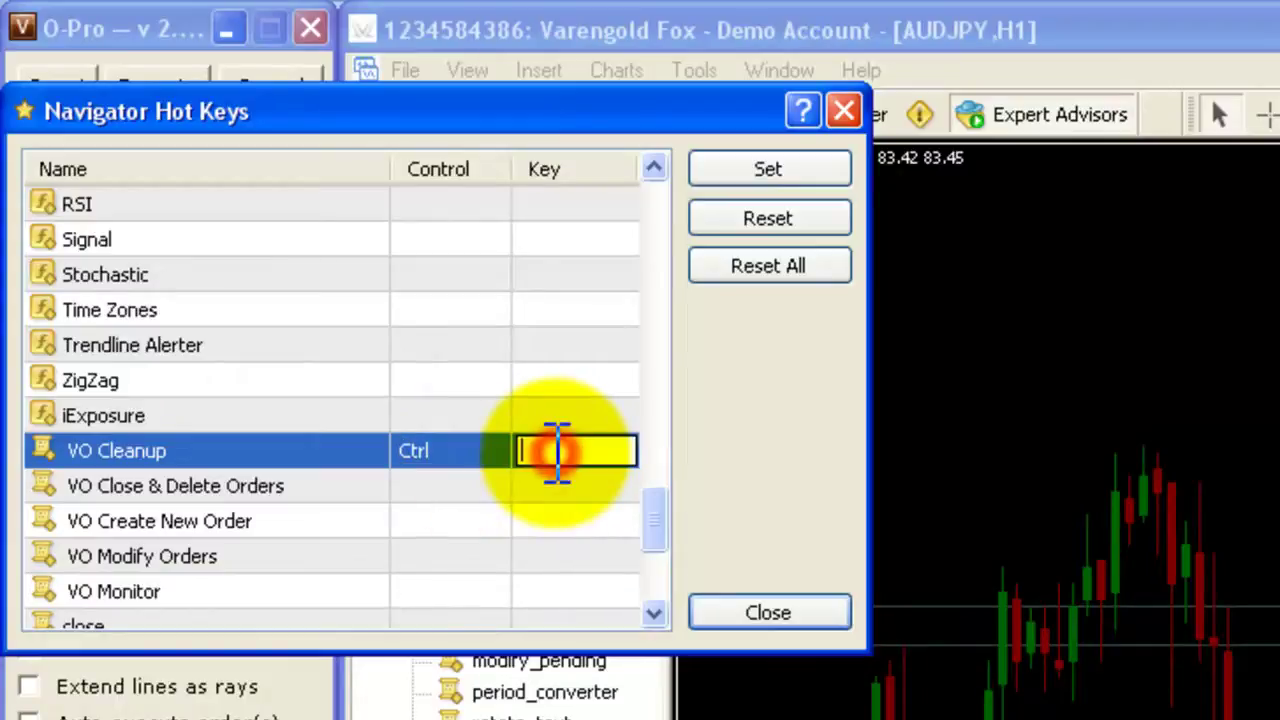
pyautogui.write('0')
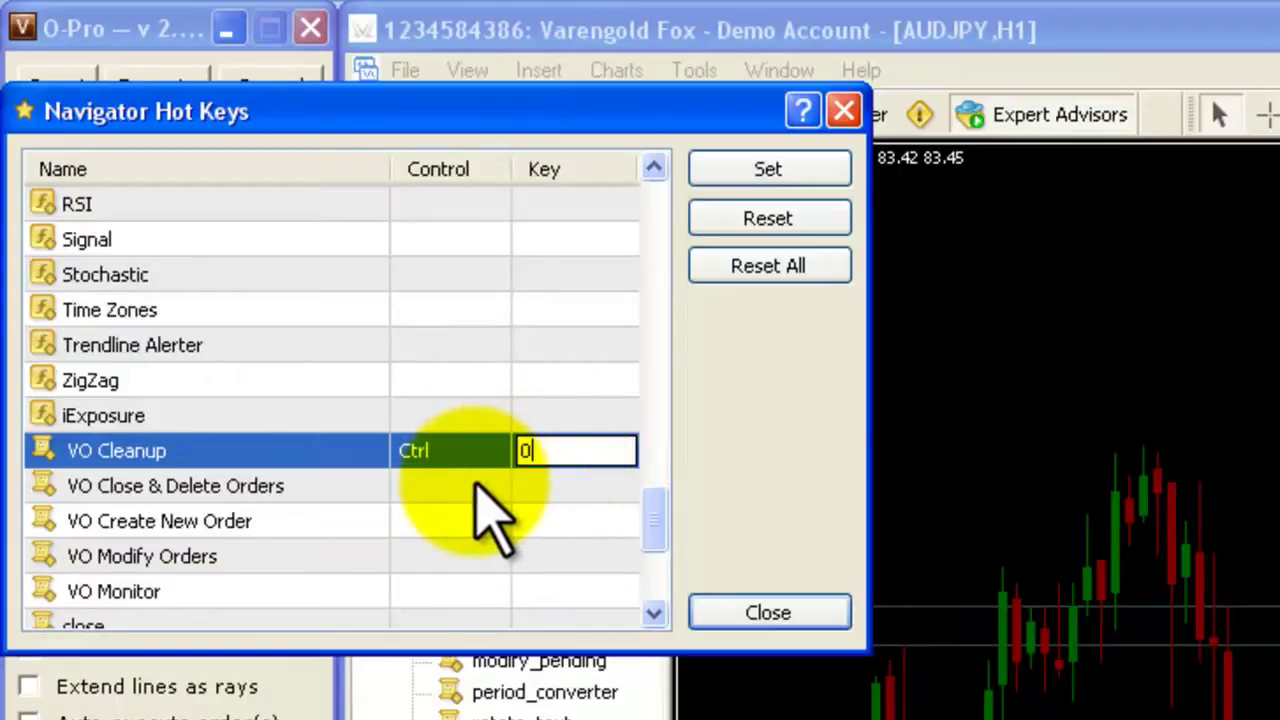
# - Assign Ctrl+9 to Close & Delete Orders, Ctrl+7 to Create New Order, Ctrl+8 to Modify Orders
pyautogui.click(489, 487)
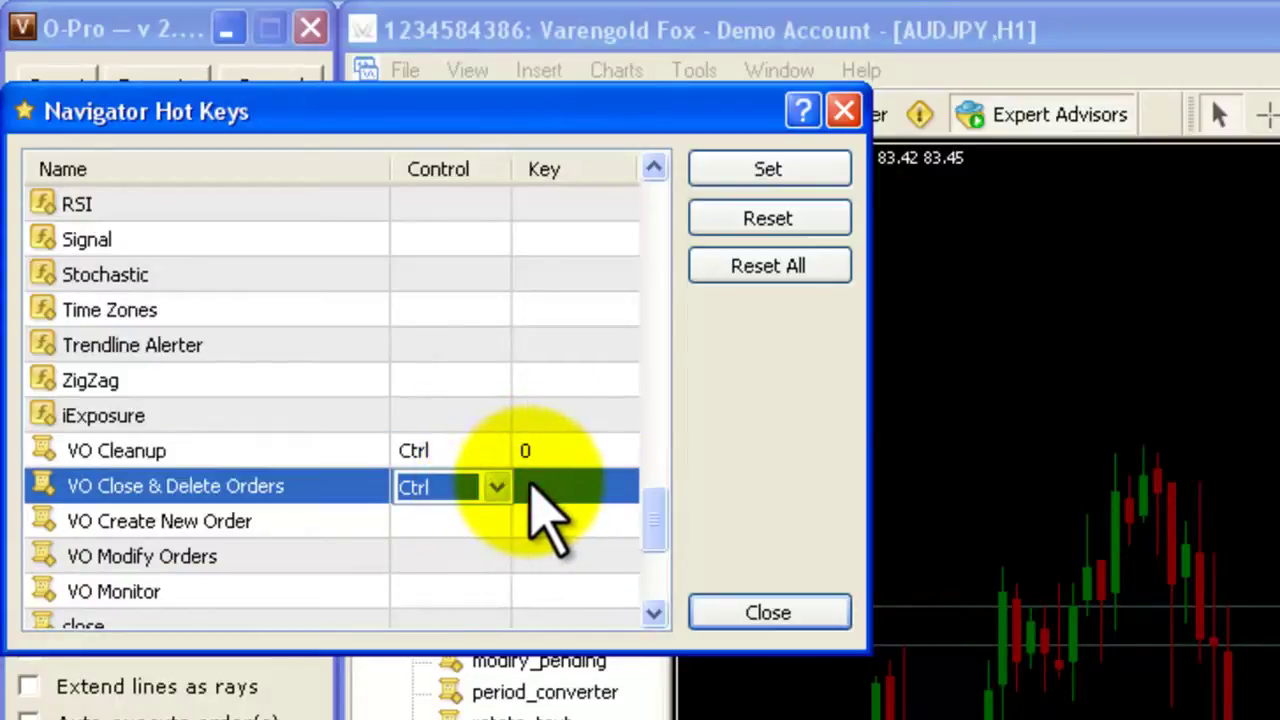
pyautogui.click(529, 486)
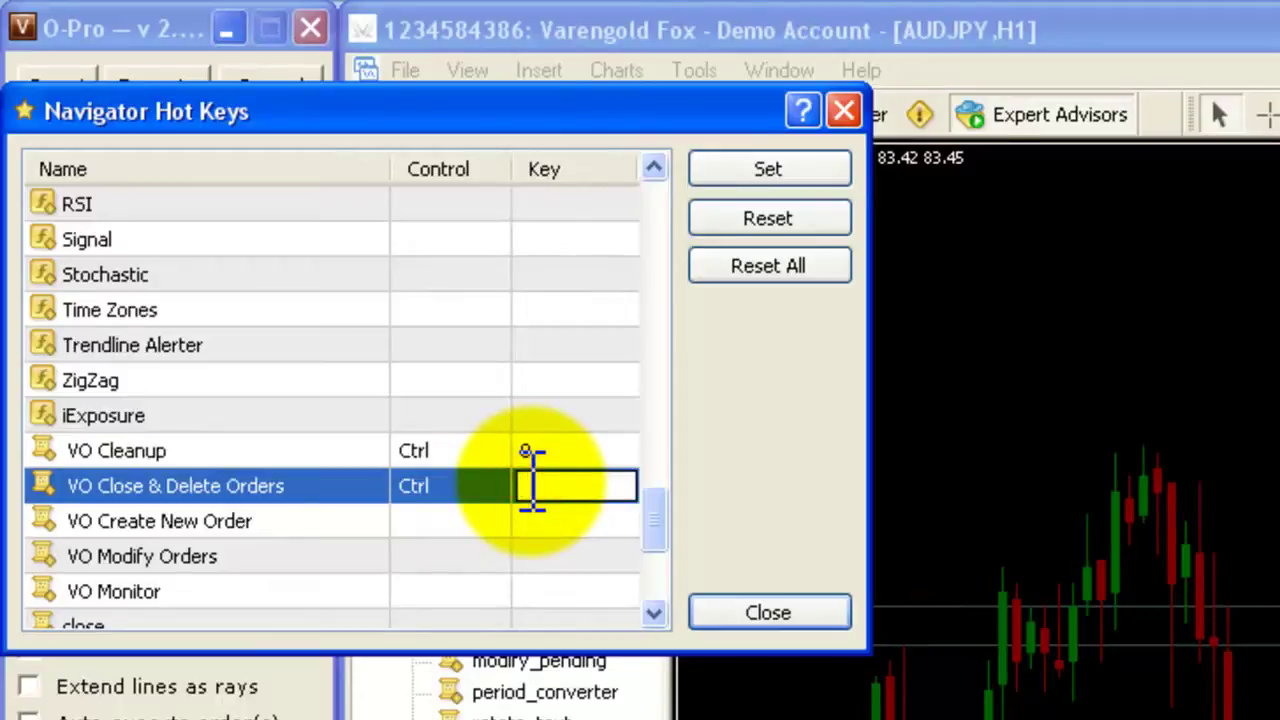
pyautogui.write('9')
pyautogui.click(486, 520)
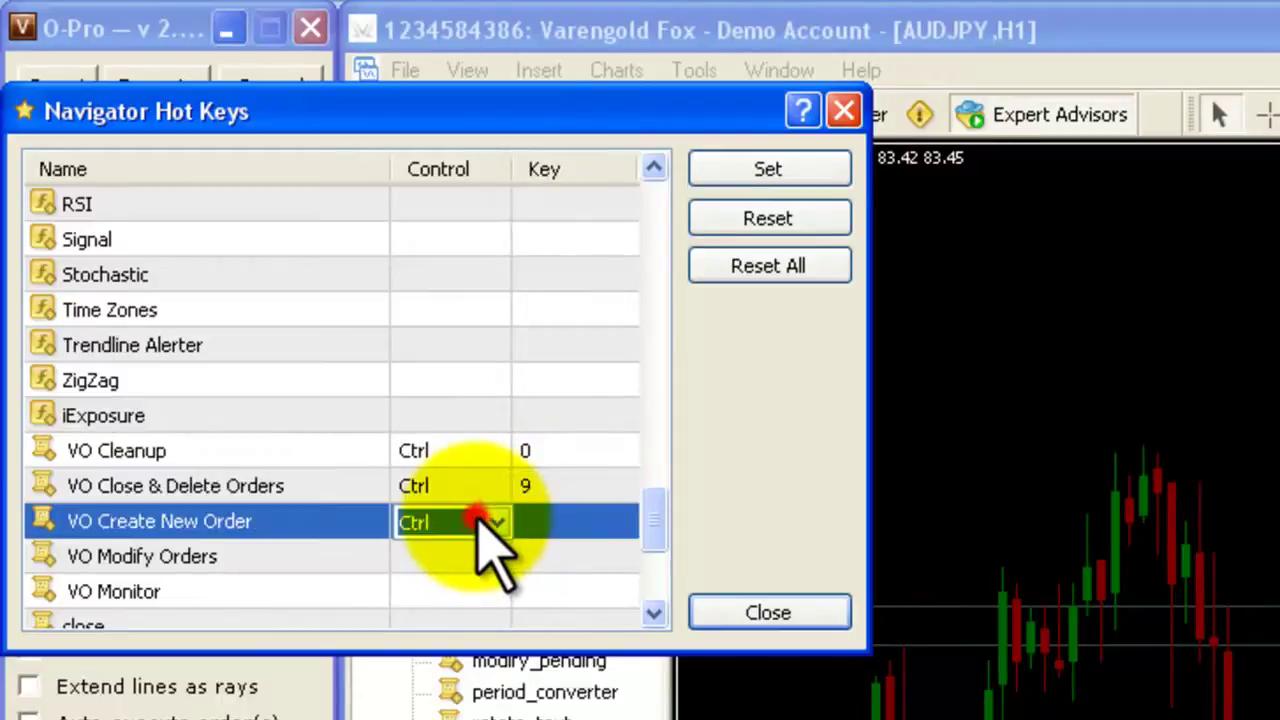
pyautogui.click(537, 521)
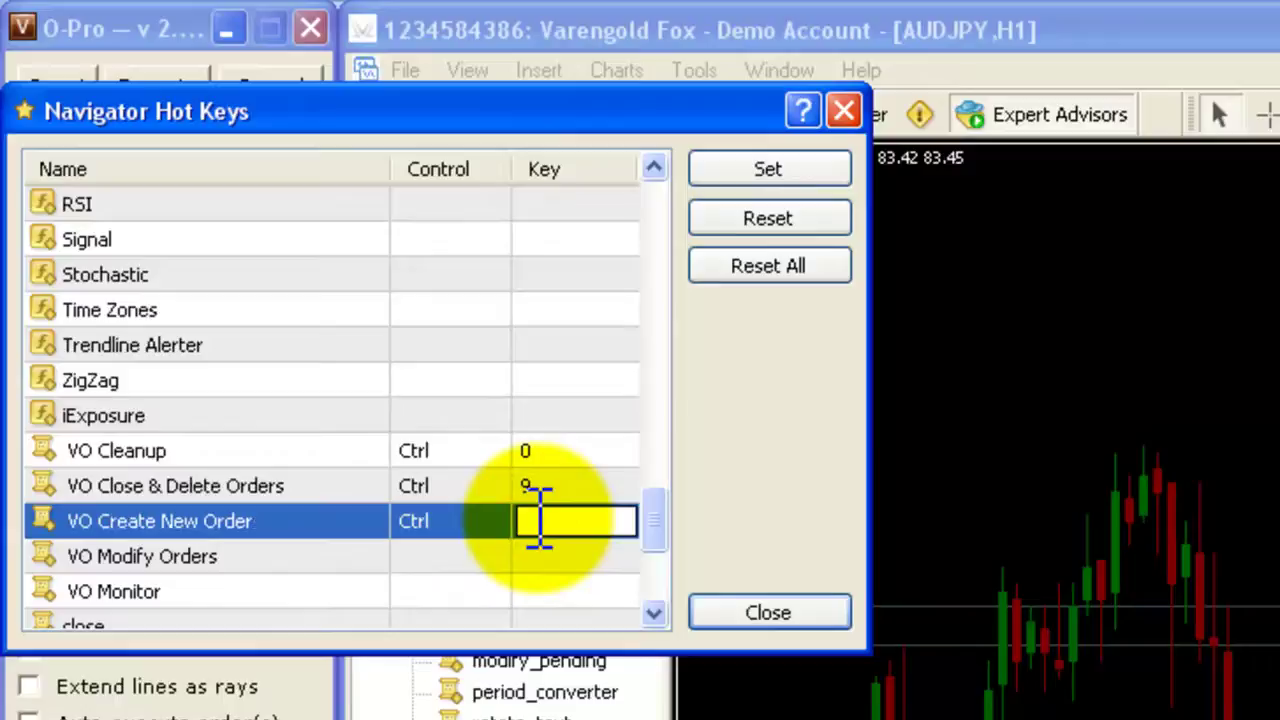
pyautogui.write('7')
pyautogui.click(490, 556)
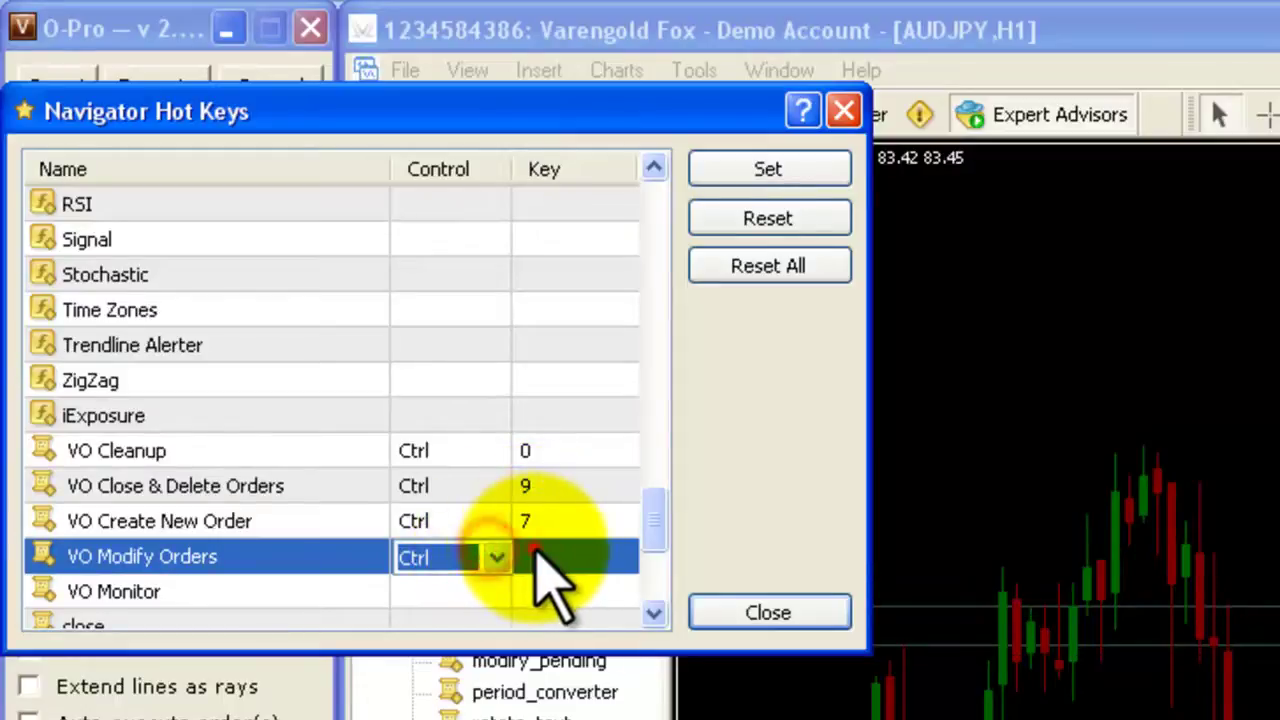
pyautogui.click(537, 556)
pyautogui.write('8')
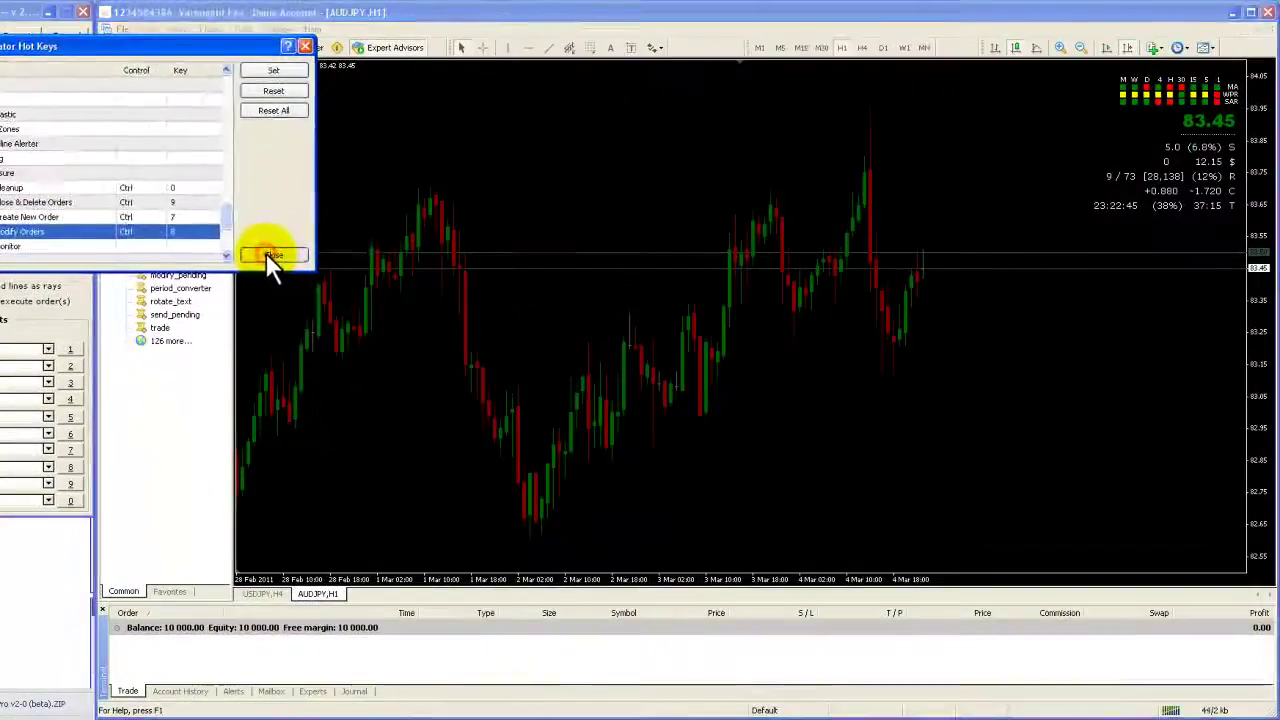
pyautogui.click(760, 614)
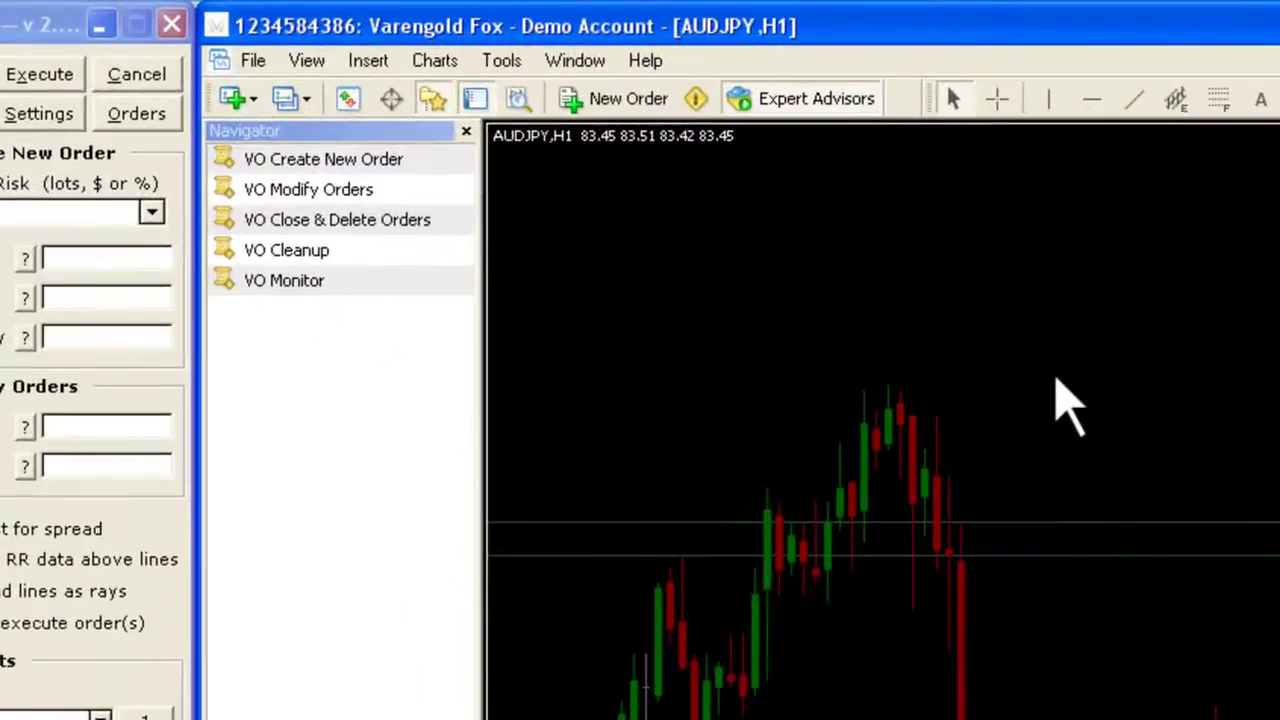
# - In Tools > Options Expert Advisors, turn off manual confirmation, check Objects, and save with OK
pyautogui.click(505, 61)
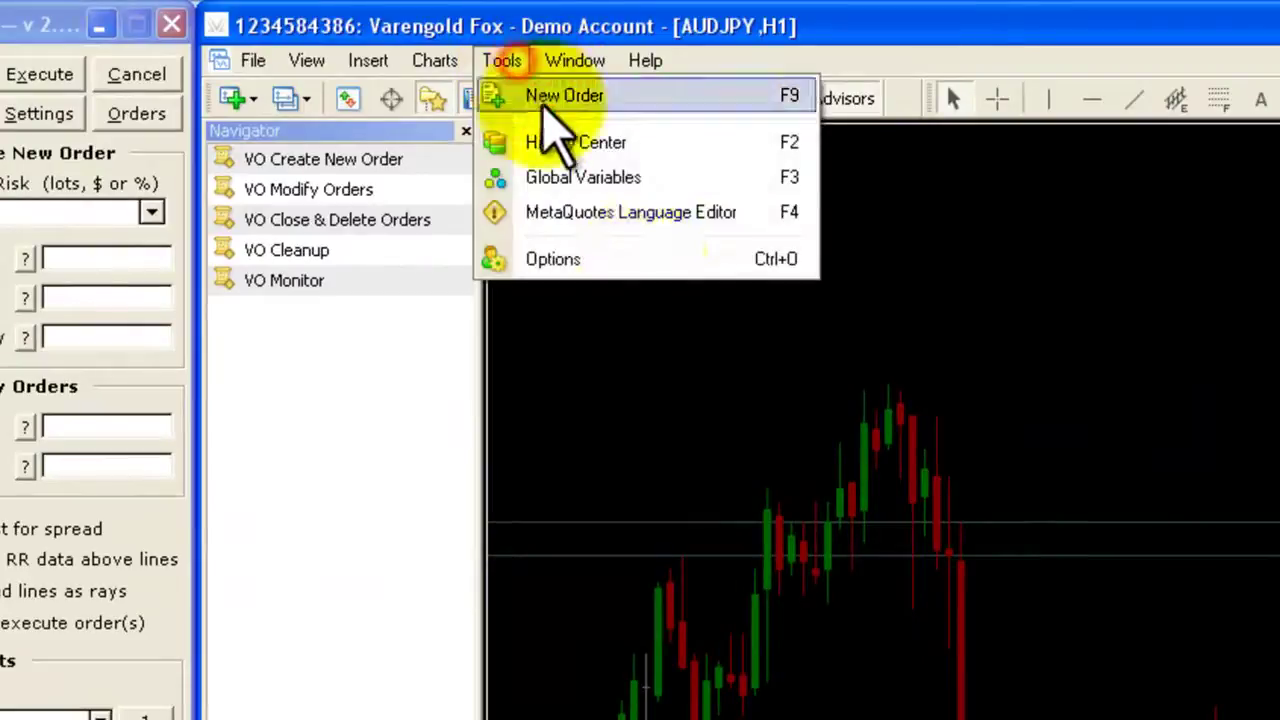
pyautogui.click(645, 262)
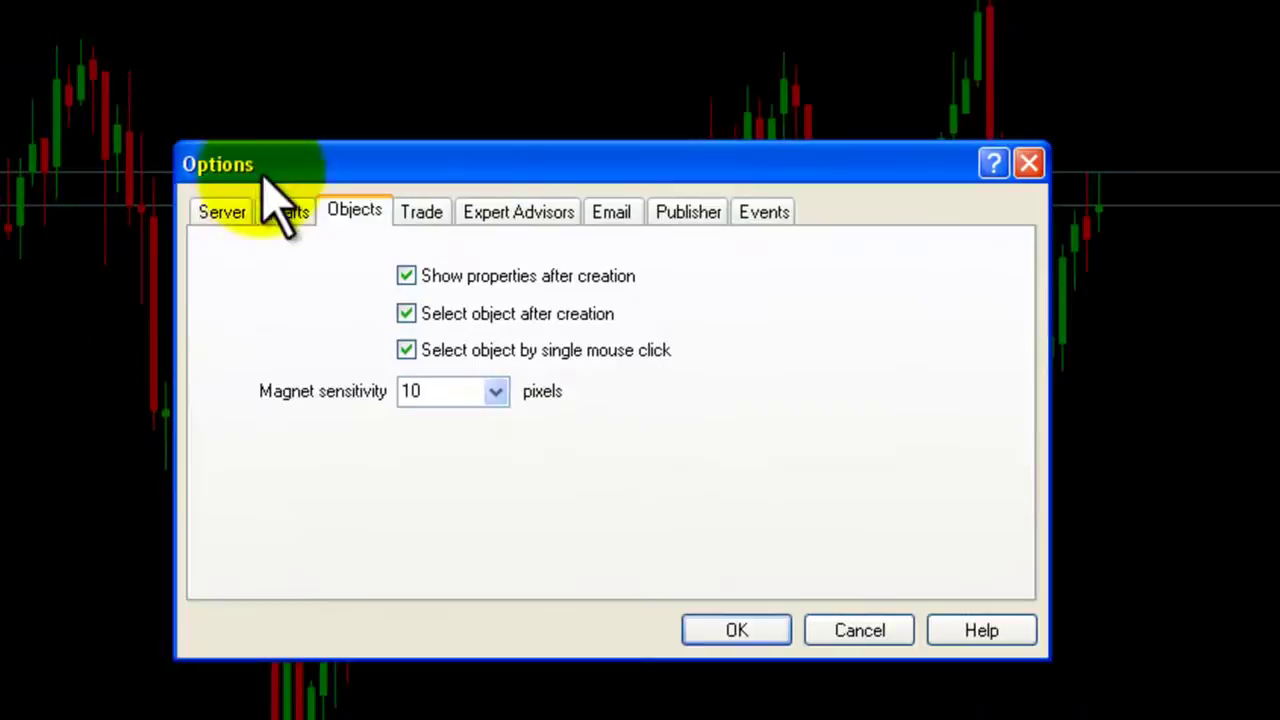
pyautogui.click(485, 215)
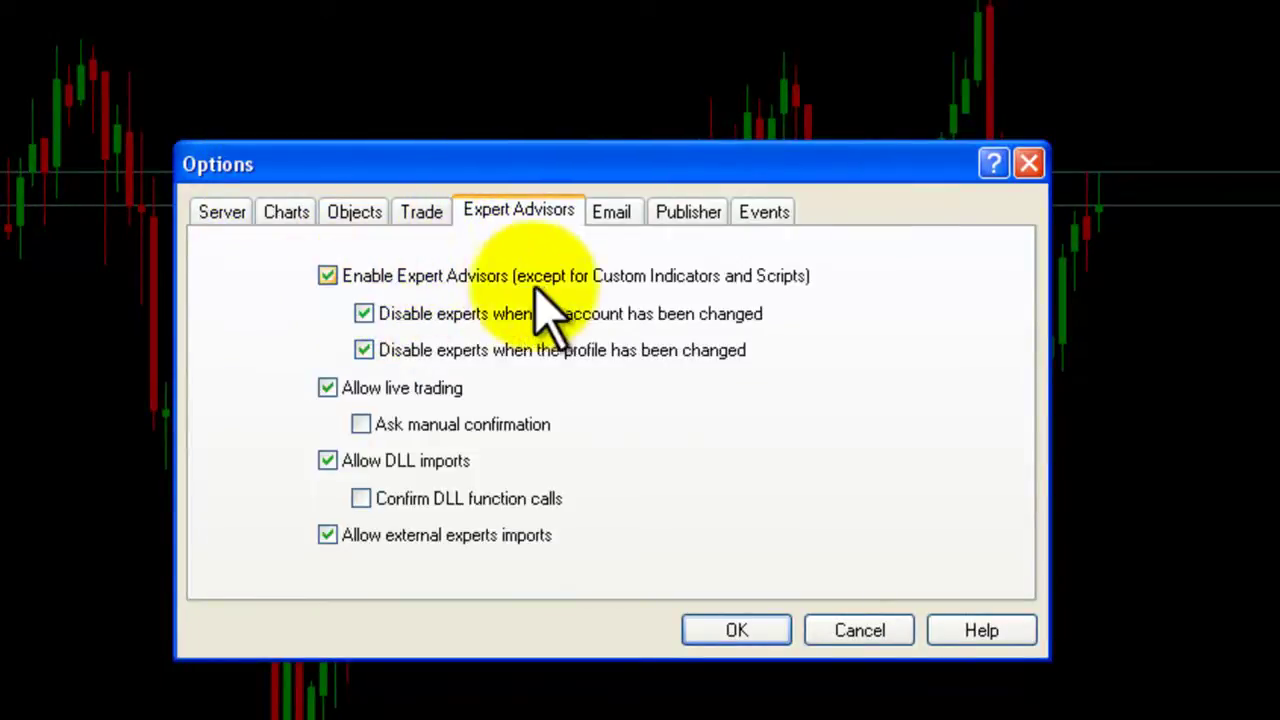
pyautogui.click(361, 424)
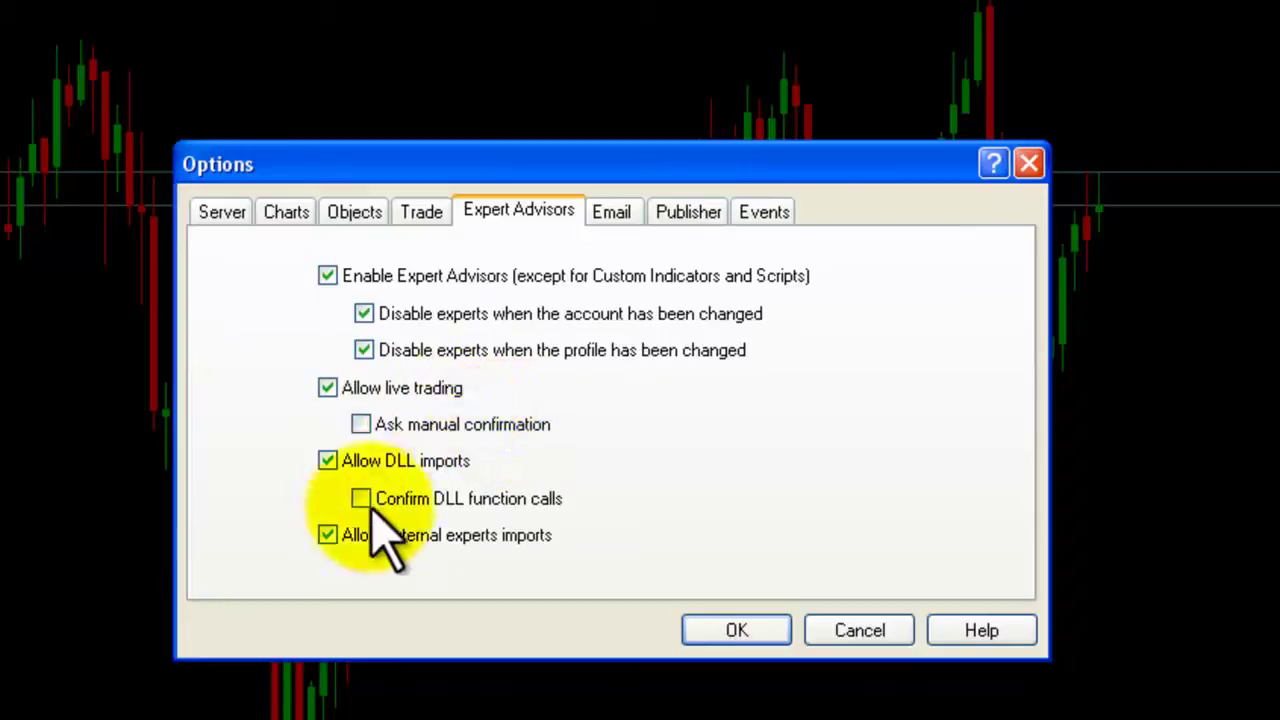
pyautogui.click(355, 212)
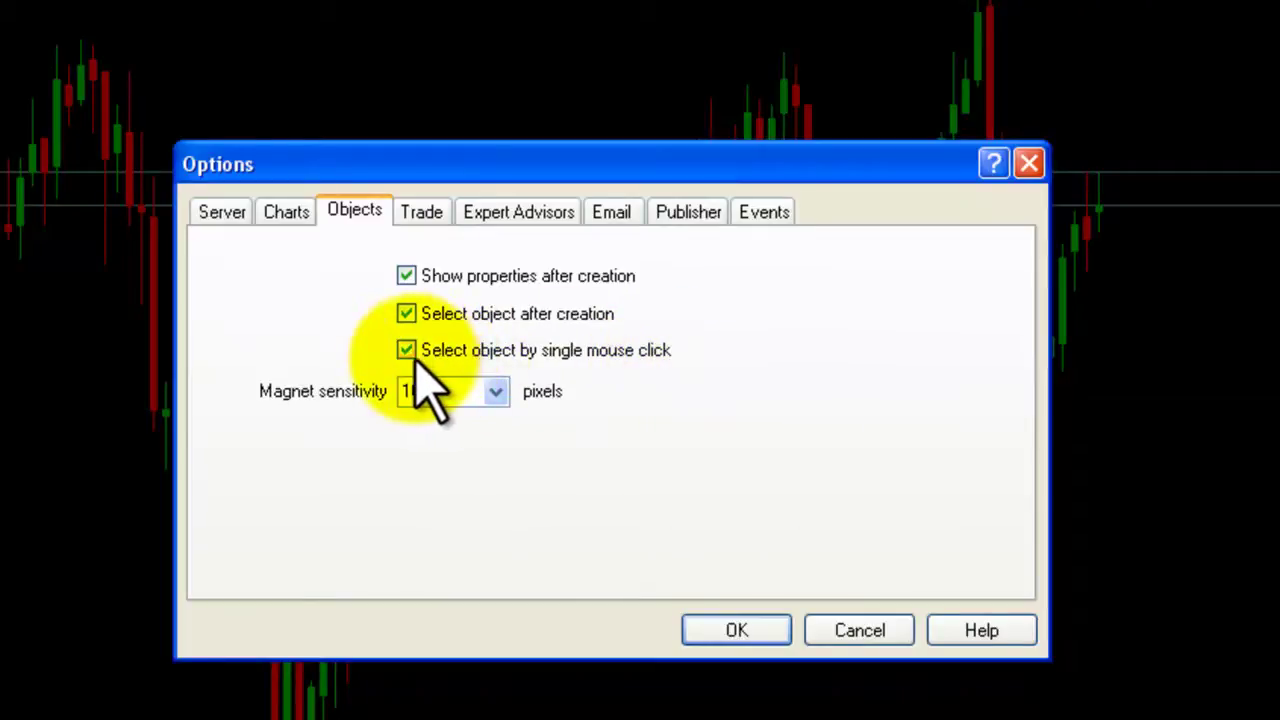
pyautogui.click(740, 630)
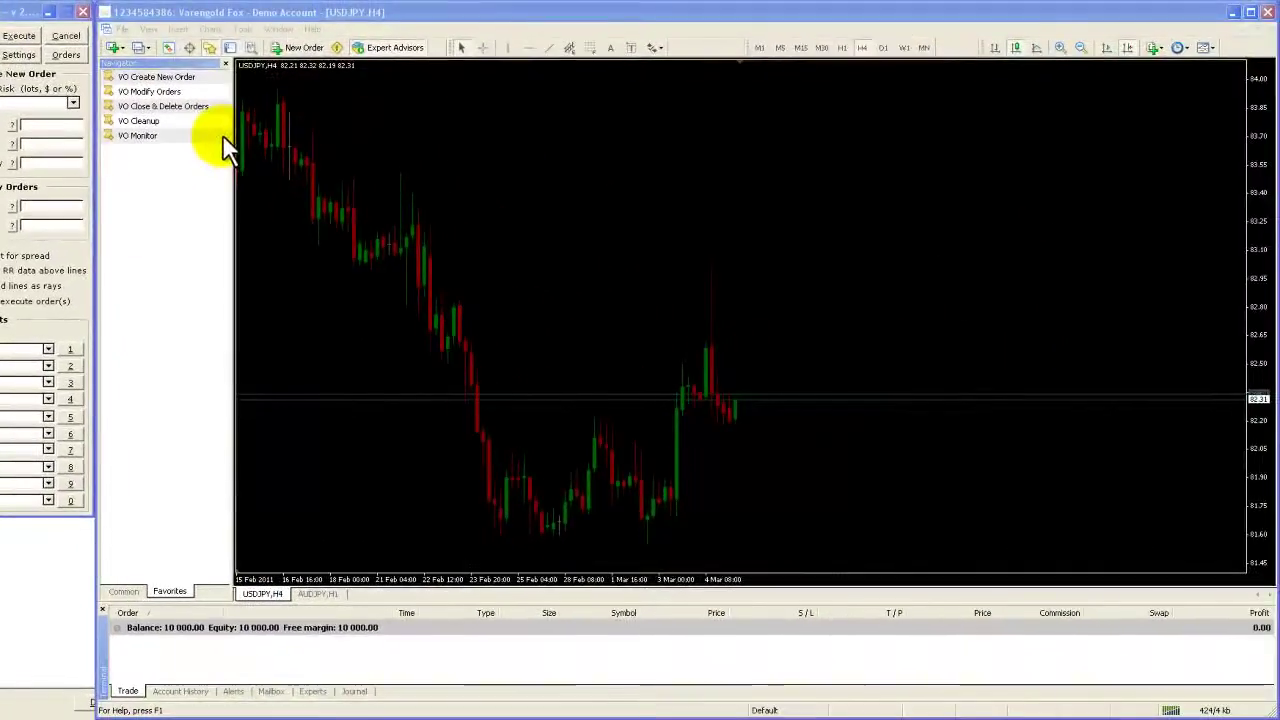
# - Attach VO Monitor from Favorites to the USDJPY,H4 chart and start it with default inputs
pyautogui.click(368, 39)
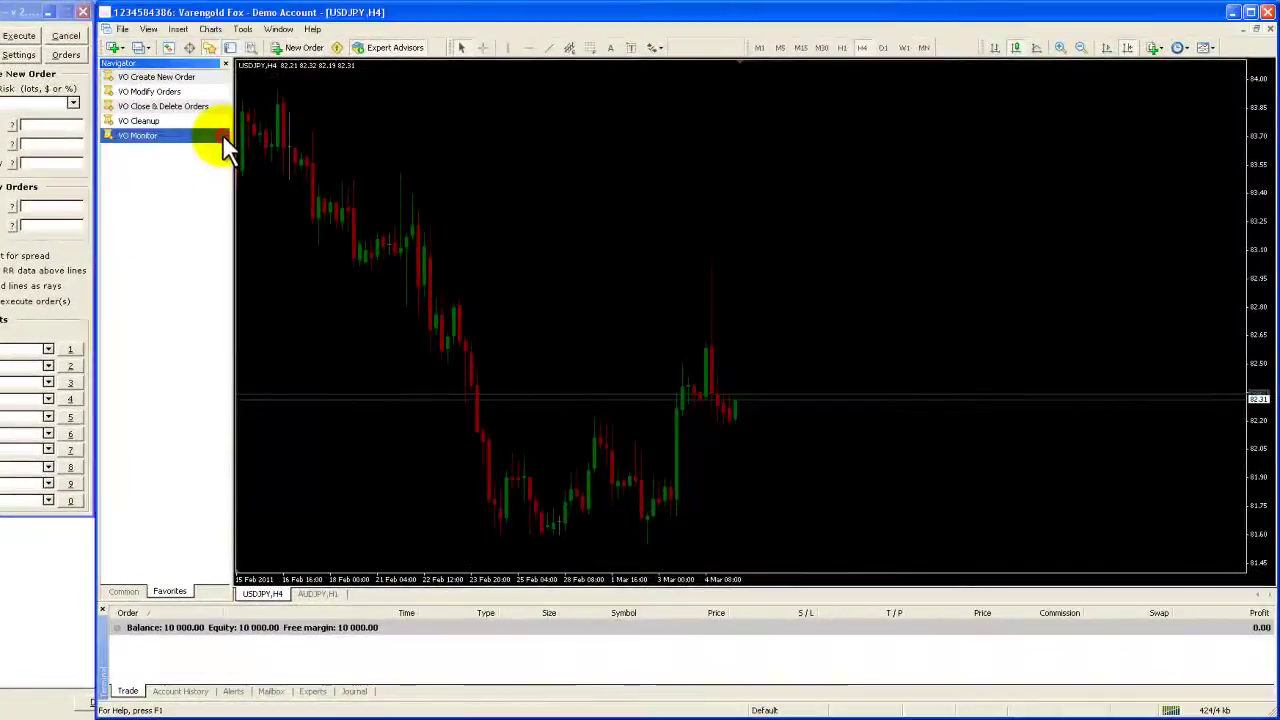
pyautogui.moveTo(214, 131); pyautogui.dragTo(290, 158)
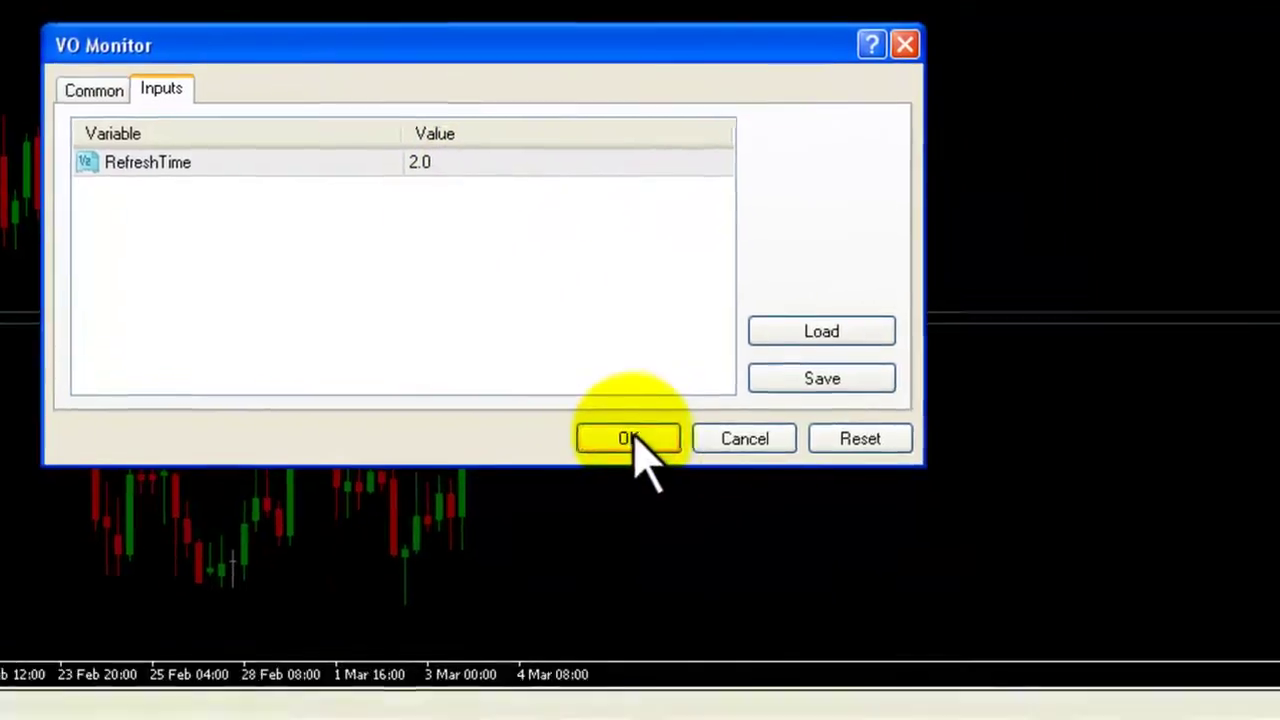
pyautogui.click(850, 537)
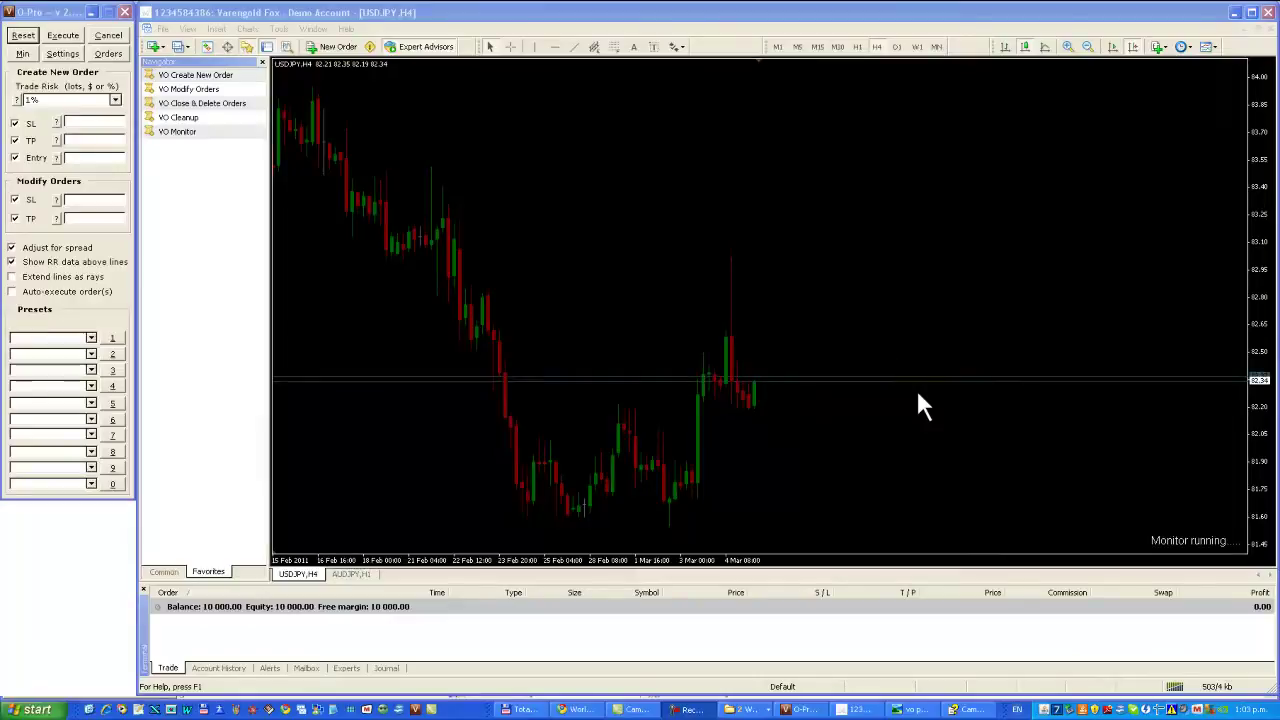
# - Drop VO Create New Order on AUDJPY,H1, drawing BUY LIMIT 83.35, TP 83.54, SL 83.06 lines
pyautogui.click(328, 577)
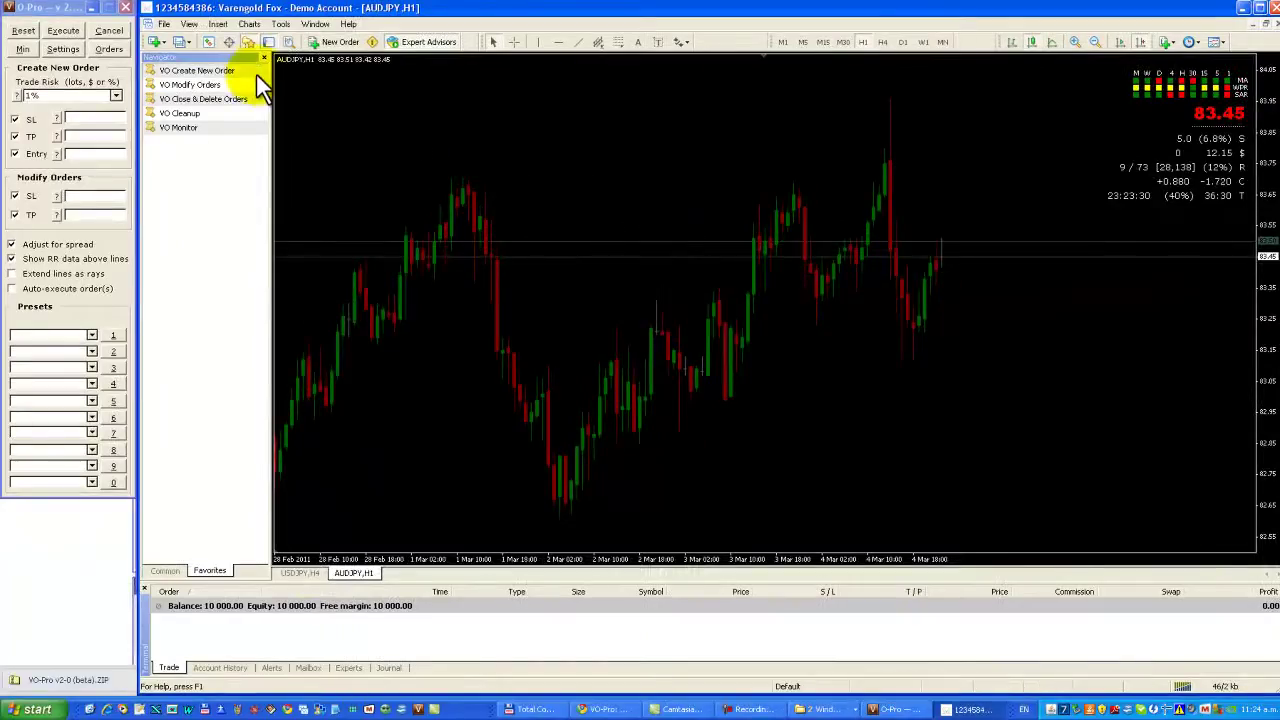
pyautogui.moveTo(256, 74); pyautogui.dragTo(416, 146)
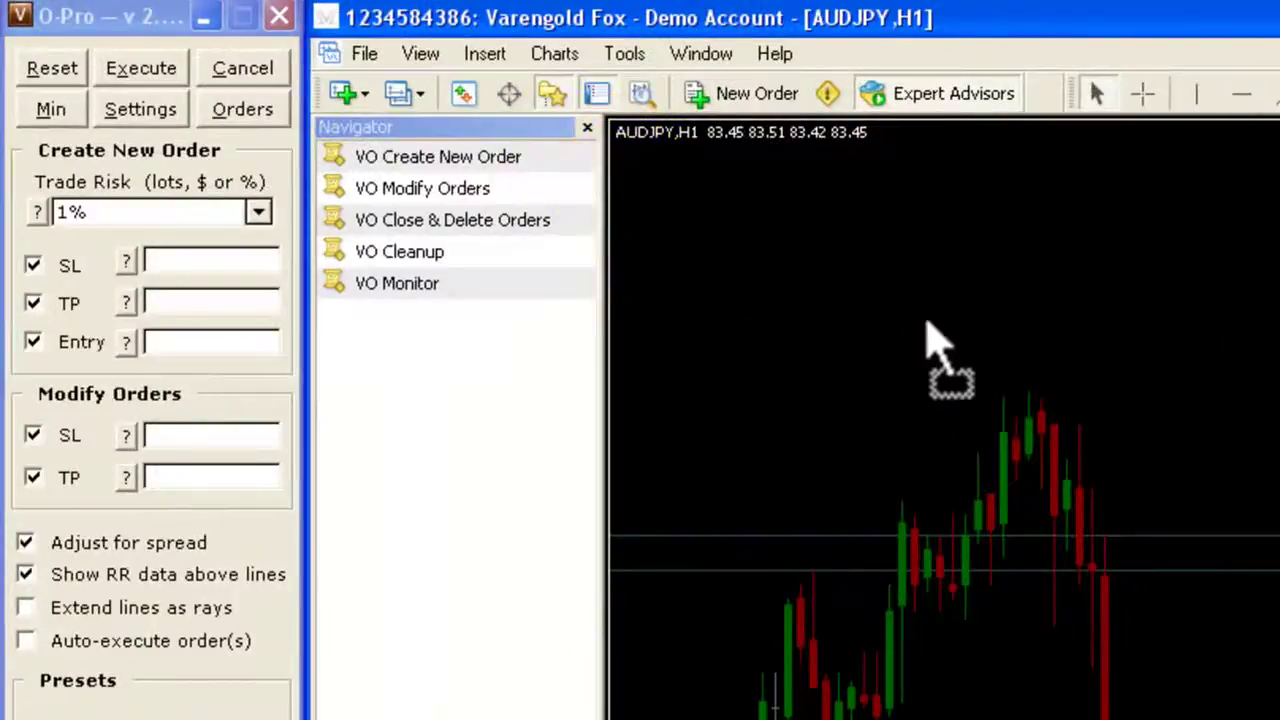
pyautogui.moveTo(925, 330); pyautogui.dragTo(929, 337)
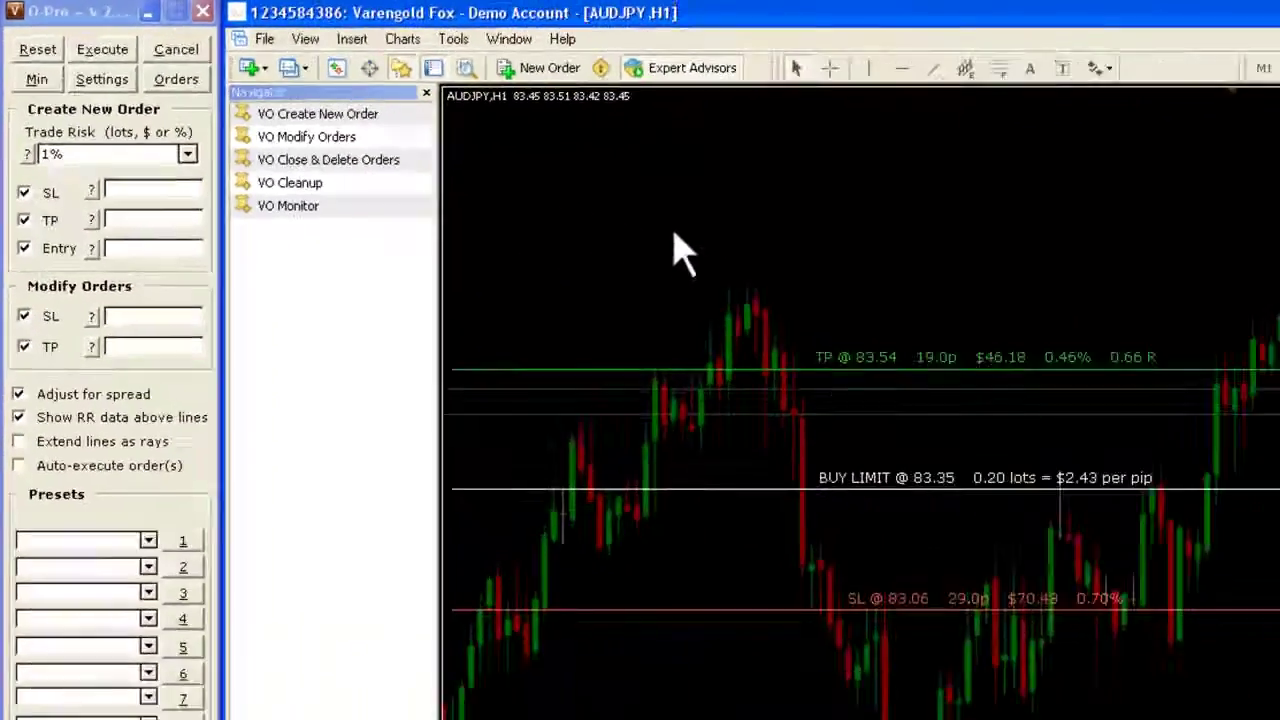